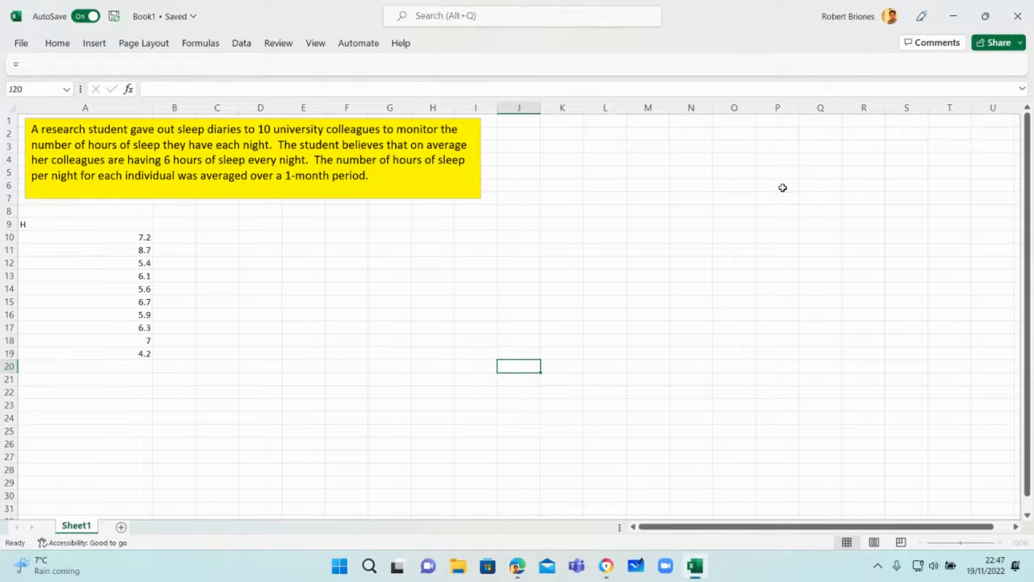
click(85, 224)
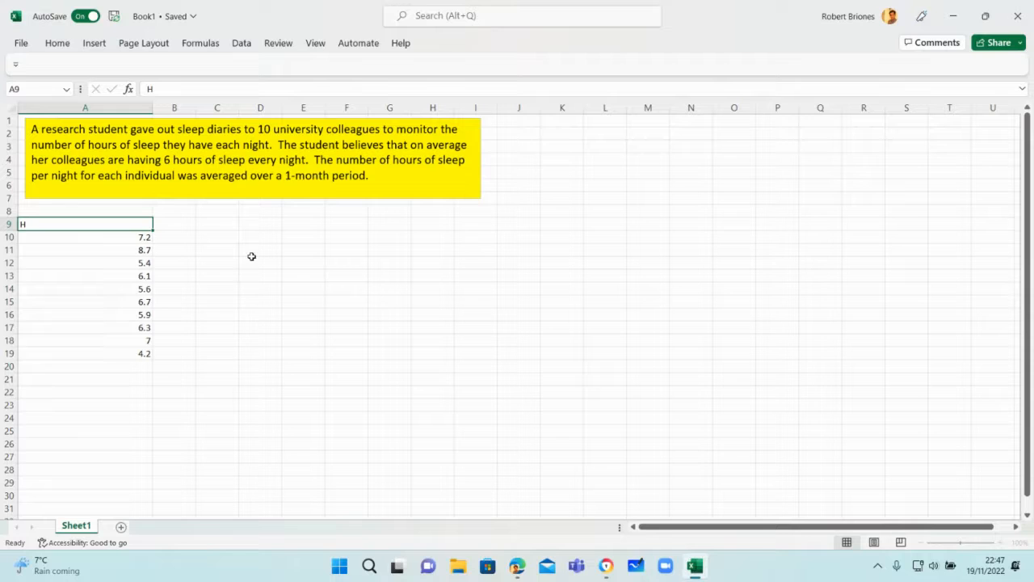
click(102, 239)
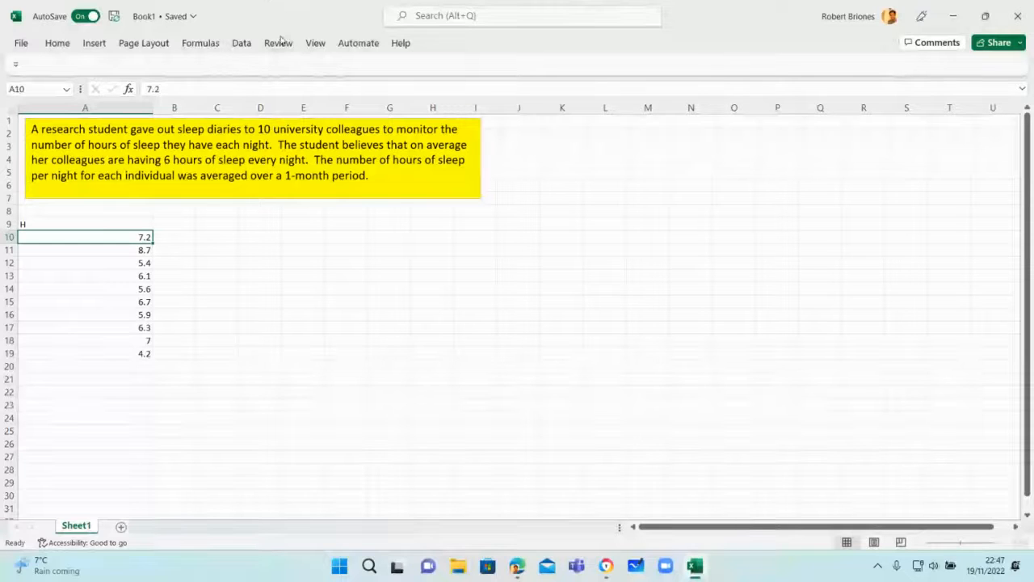
click(420, 179)
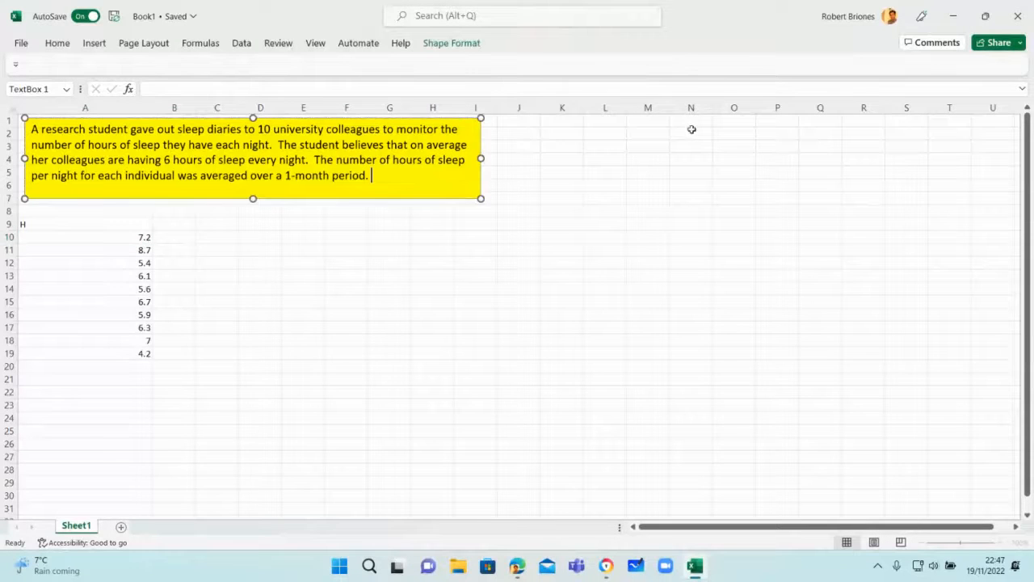
click(571, 161)
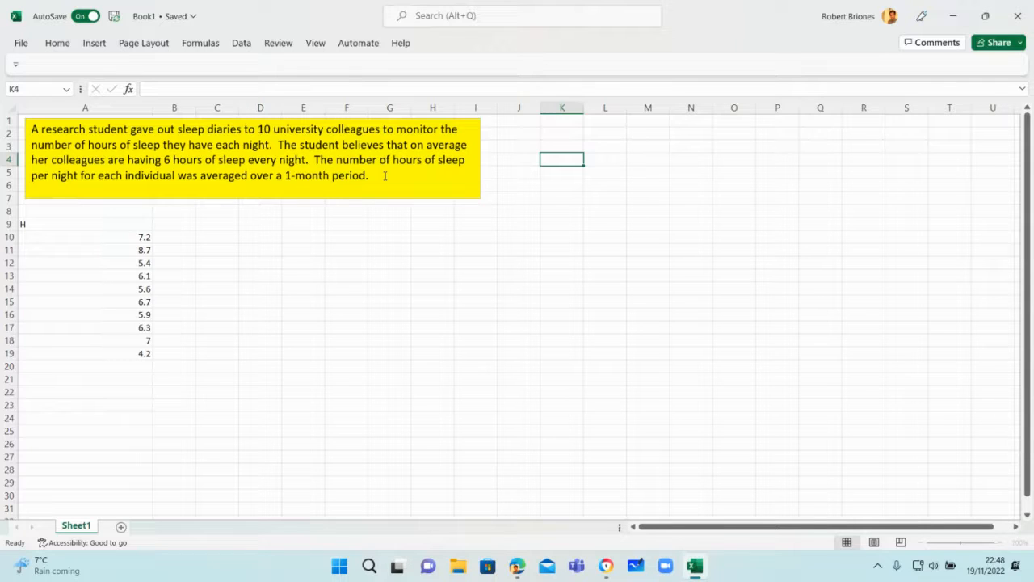
Enter the null hypothesis "Ho: mu = 6" in E9 and the alternative hypothesis "Ha: mu =/=6" in E10.
click(298, 222)
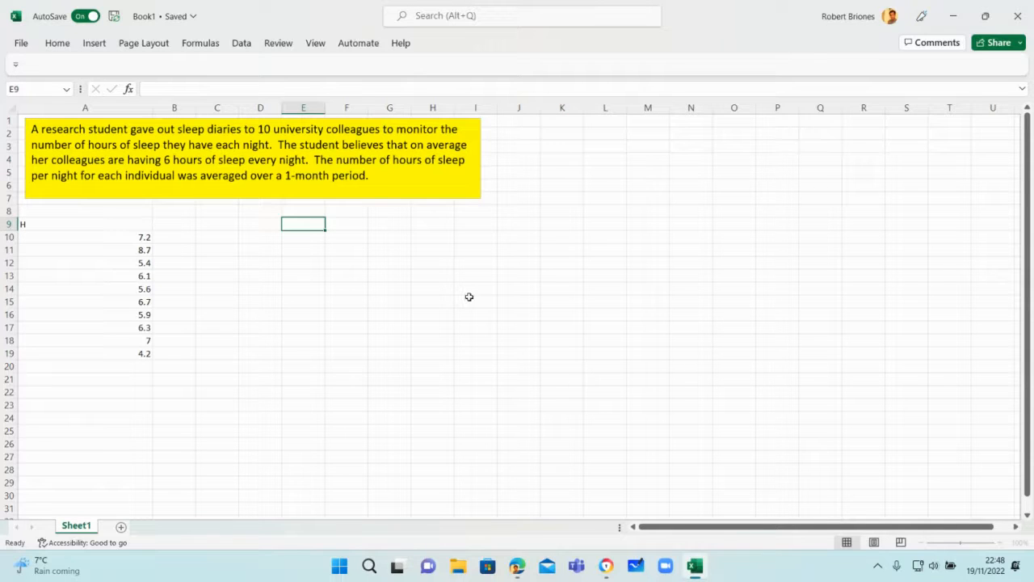
text(H)
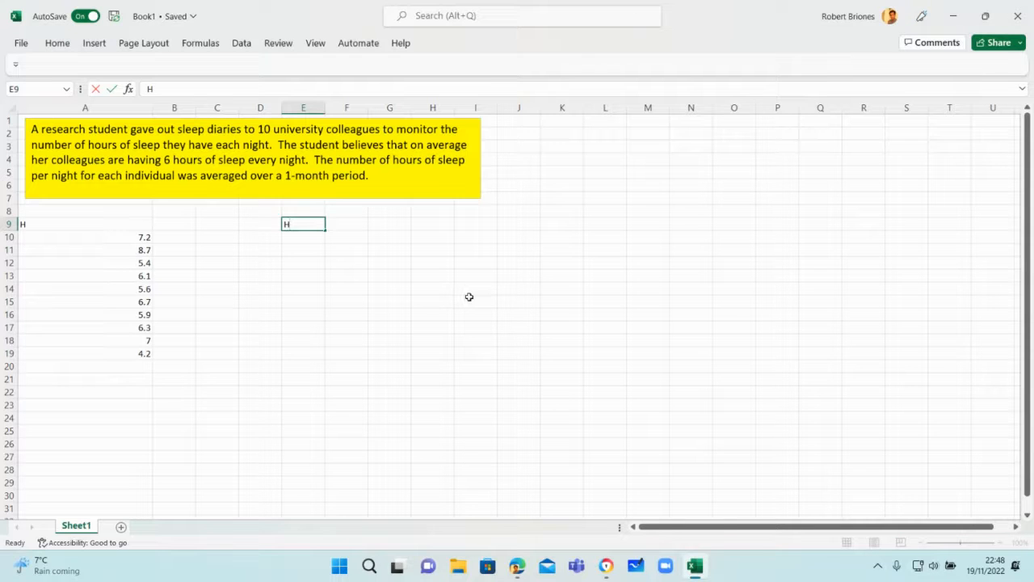
text(o: mu = 6)
key(Return)
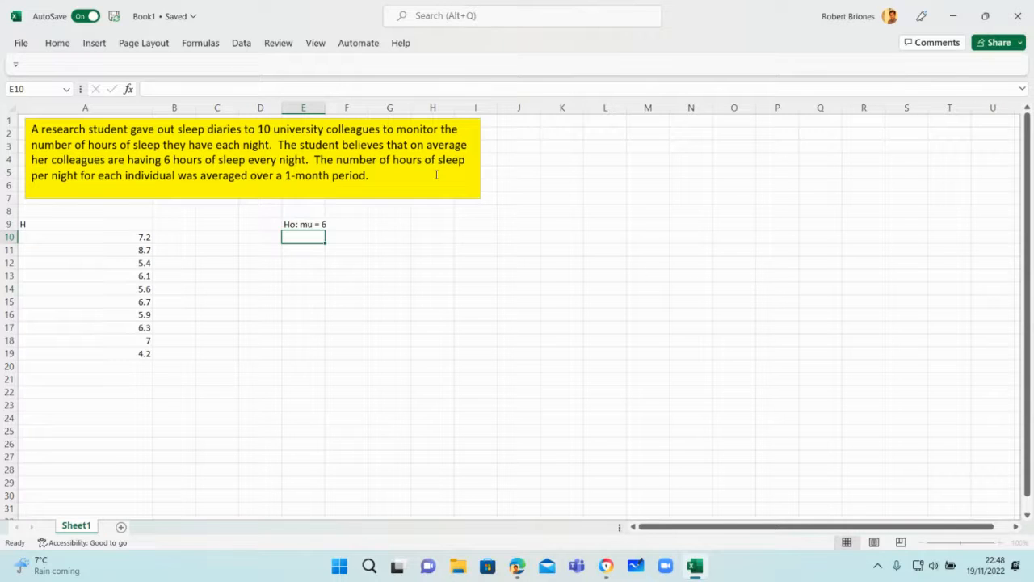
text(Ha: )
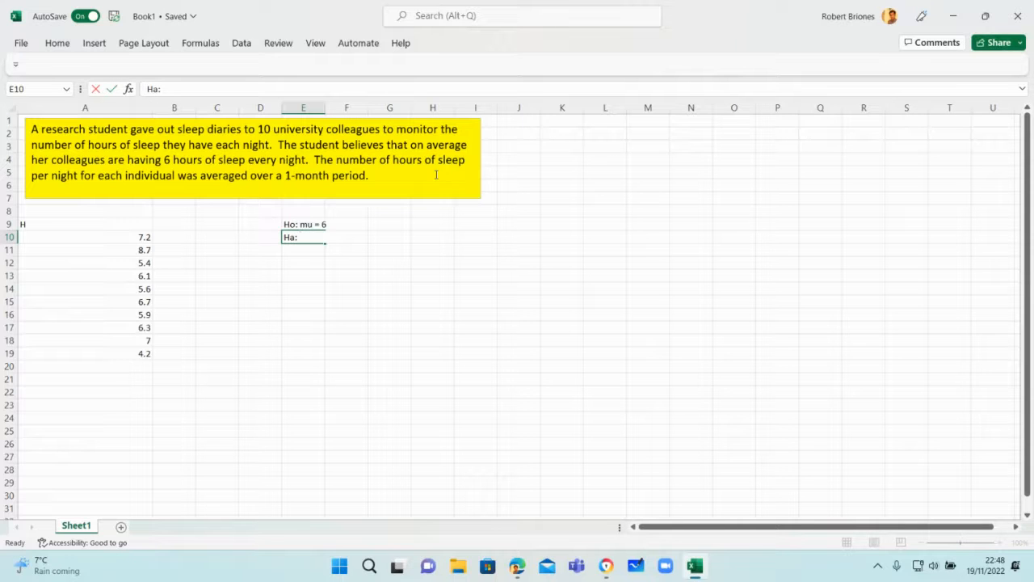
text(mu)
text(=/=6)
key(Return)
key(Return)
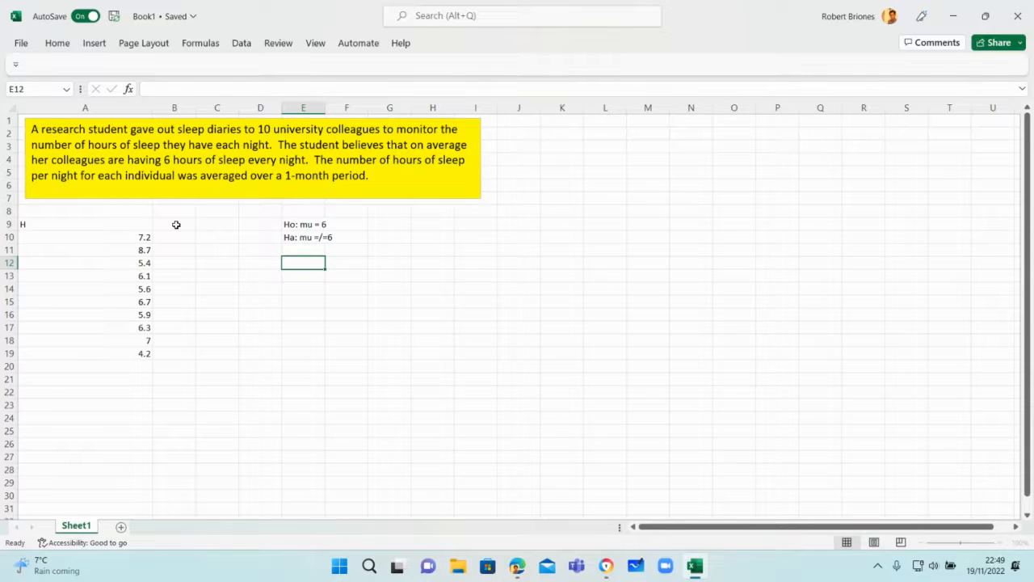
Create a dummy column headed "d" in B9 with 0 in both B10 and B11.
click(176, 223)
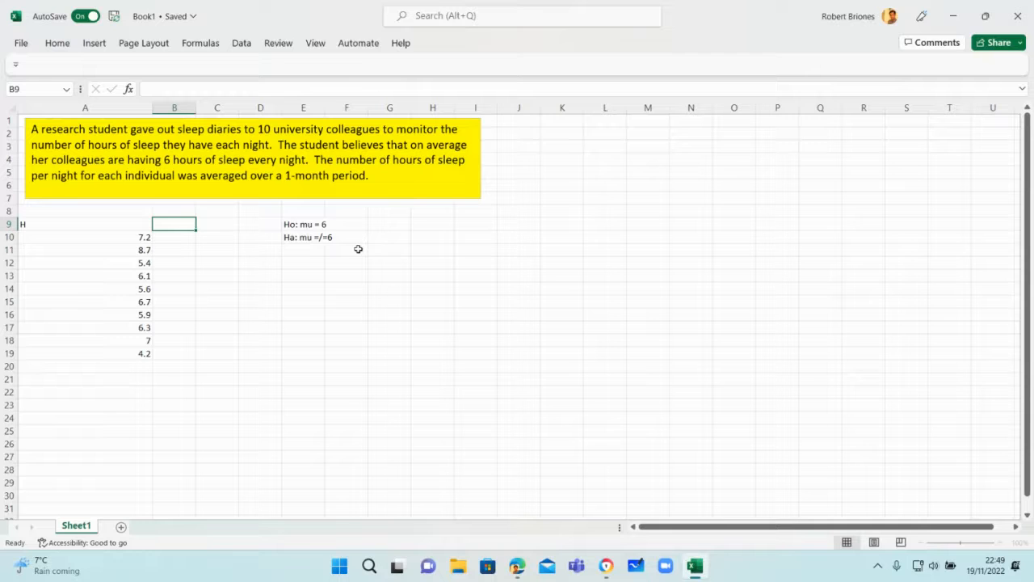
text(d)
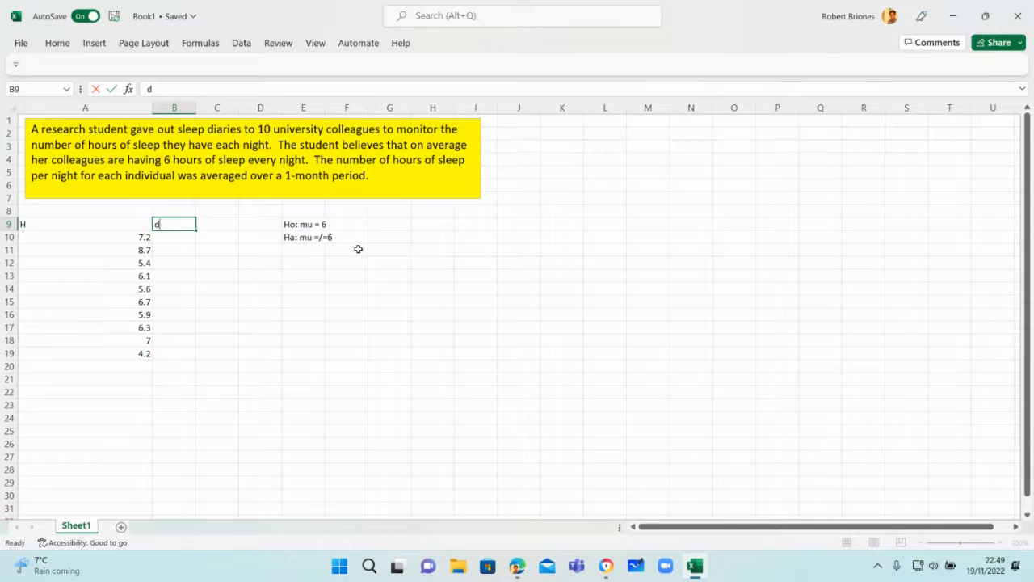
key(Return)
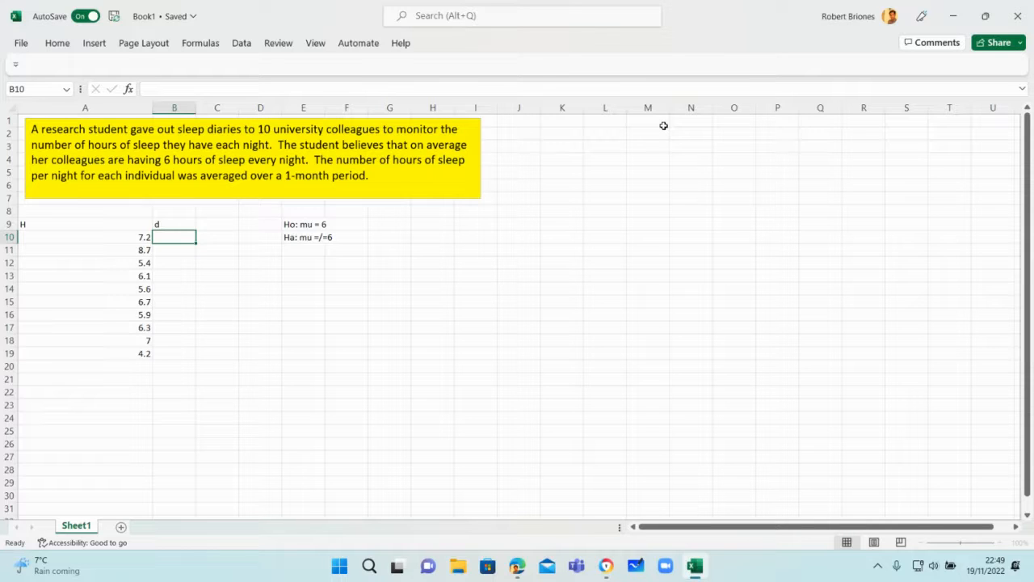
text(0)
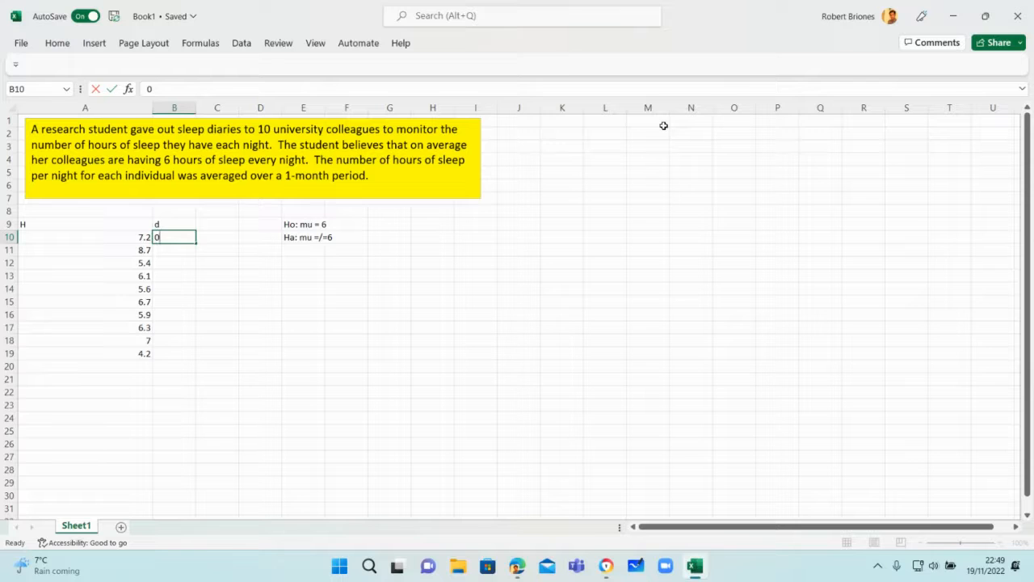
key(Return)
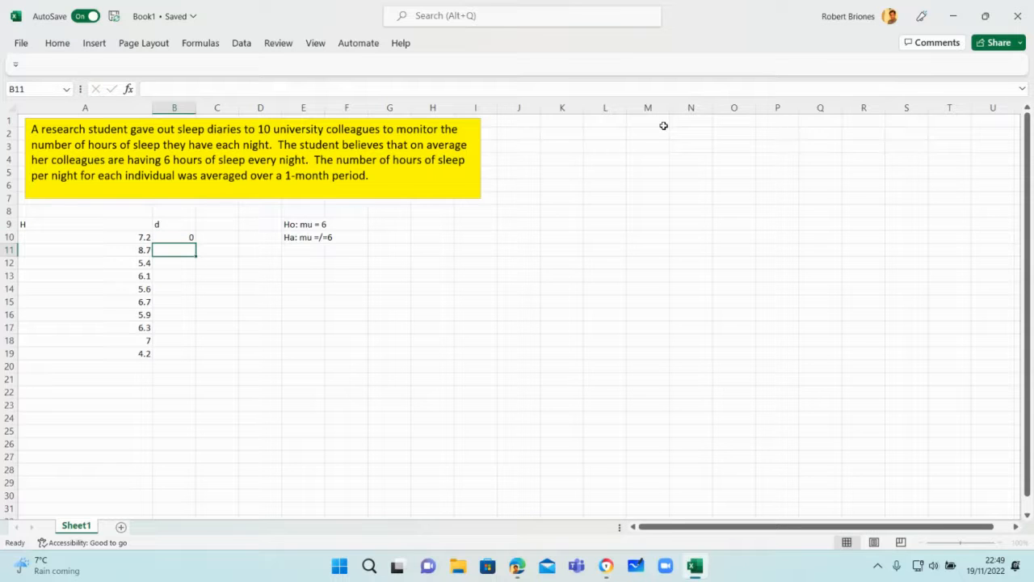
text(0)
key(Return)
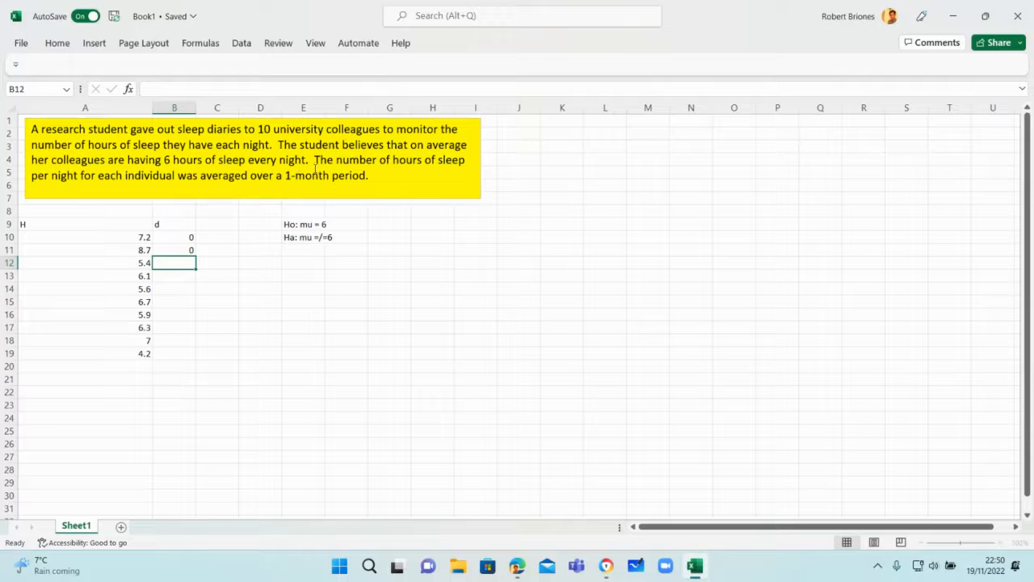
Start a t-Test: Two-Sample Assuming Unequal Variances with A9:A19 as the variable 1 range and B9:B11 as the variable 2 range.
click(241, 46)
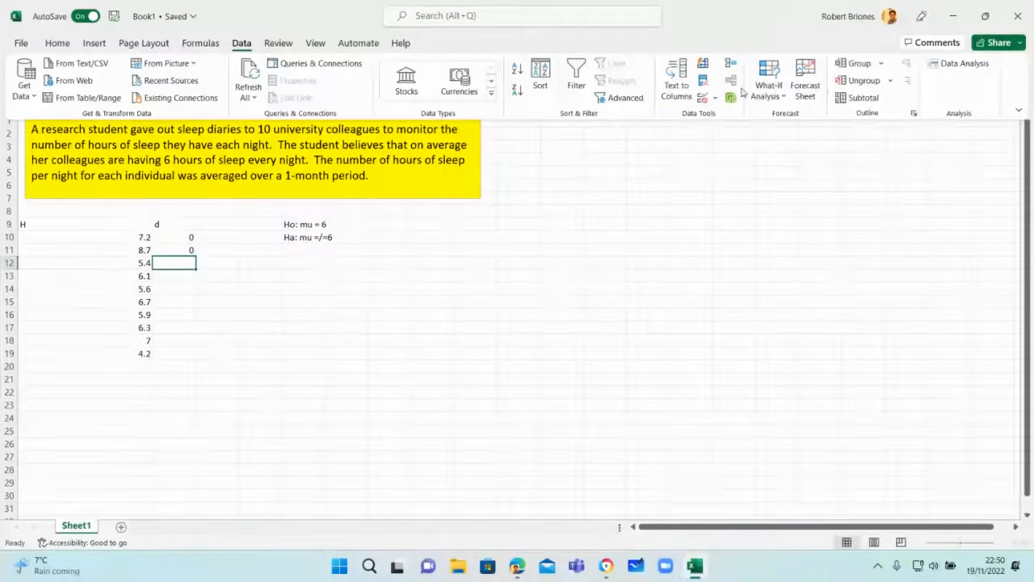
click(963, 66)
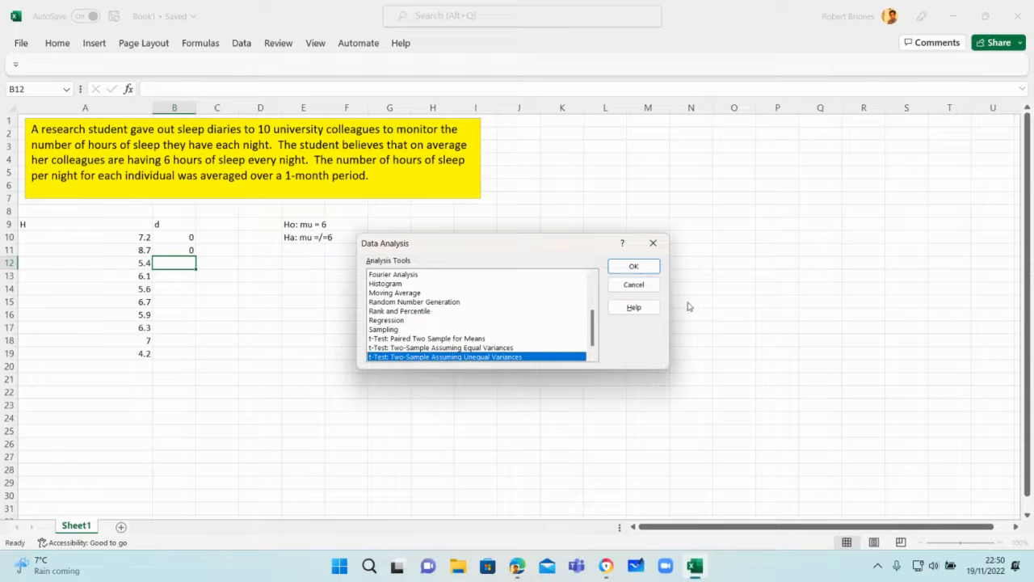
scroll(577, 319, down, 1)
scroll(508, 314, up, 3)
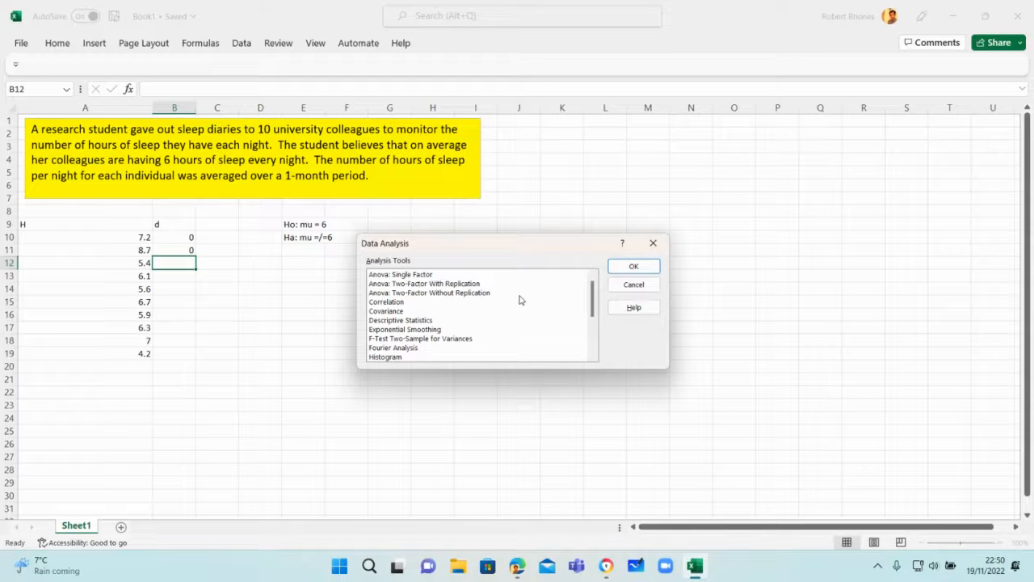
scroll(521, 299, down, 3)
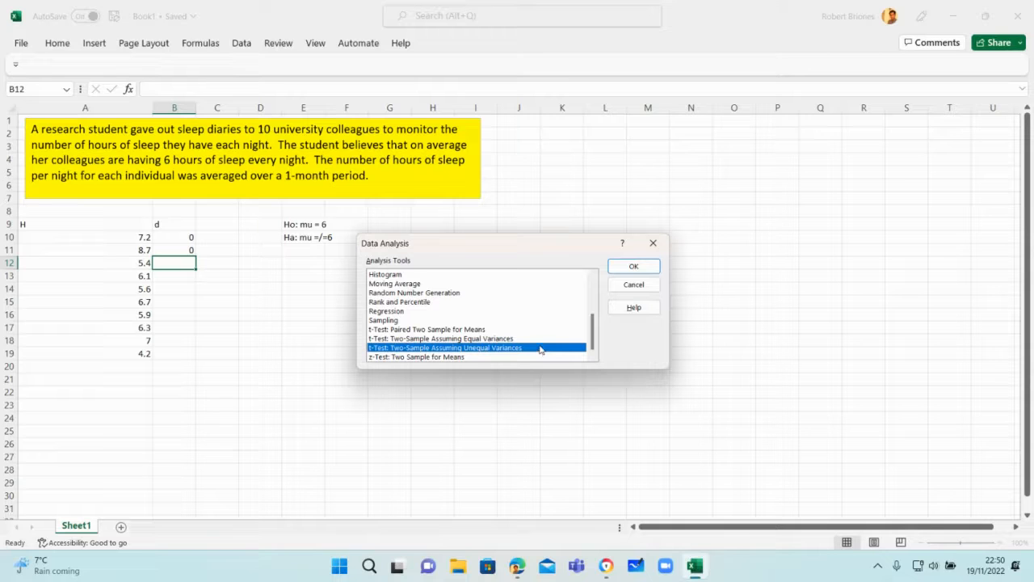
click(634, 268)
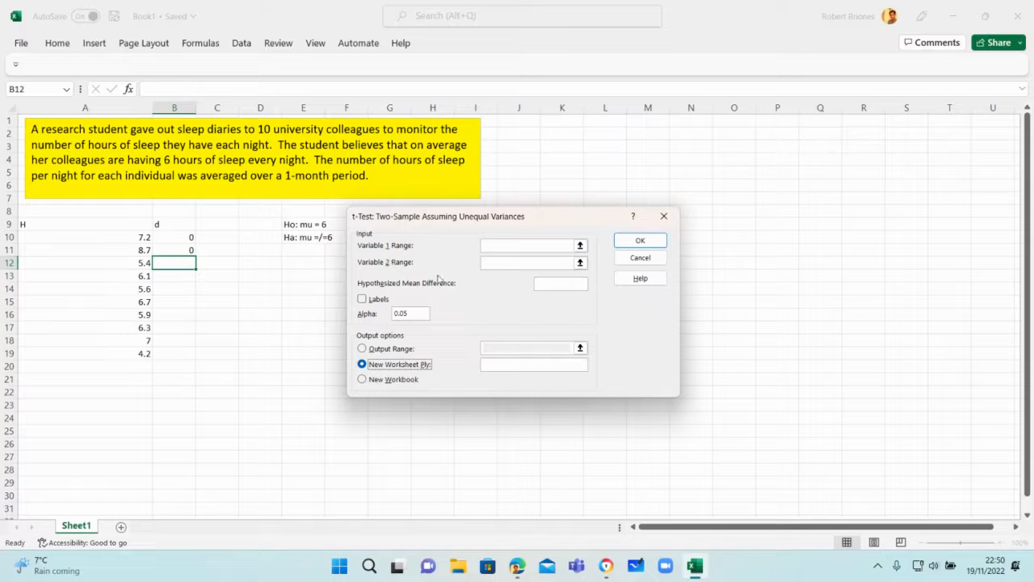
click(500, 246)
click(500, 247)
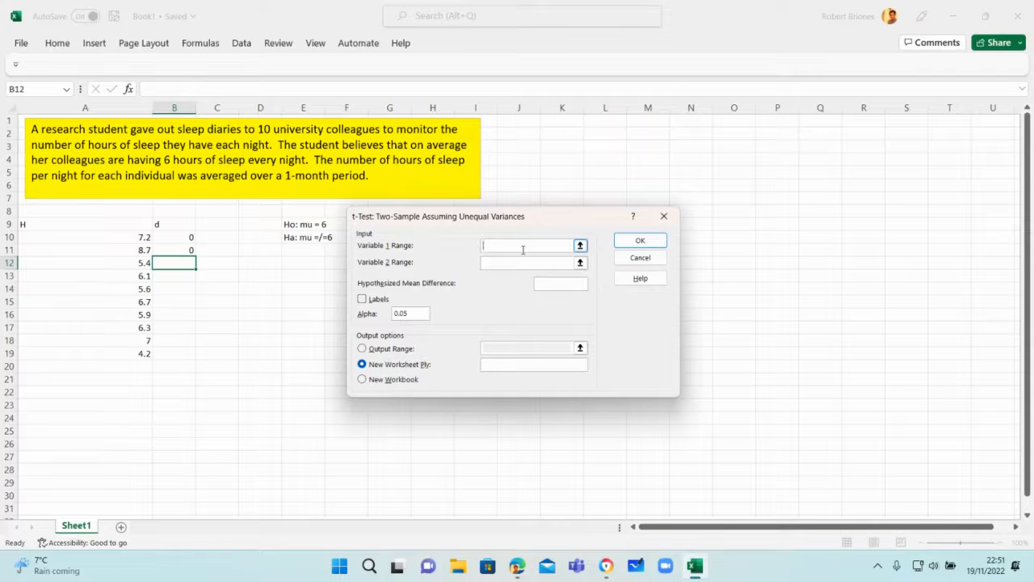
drag(69, 224, 83, 353)
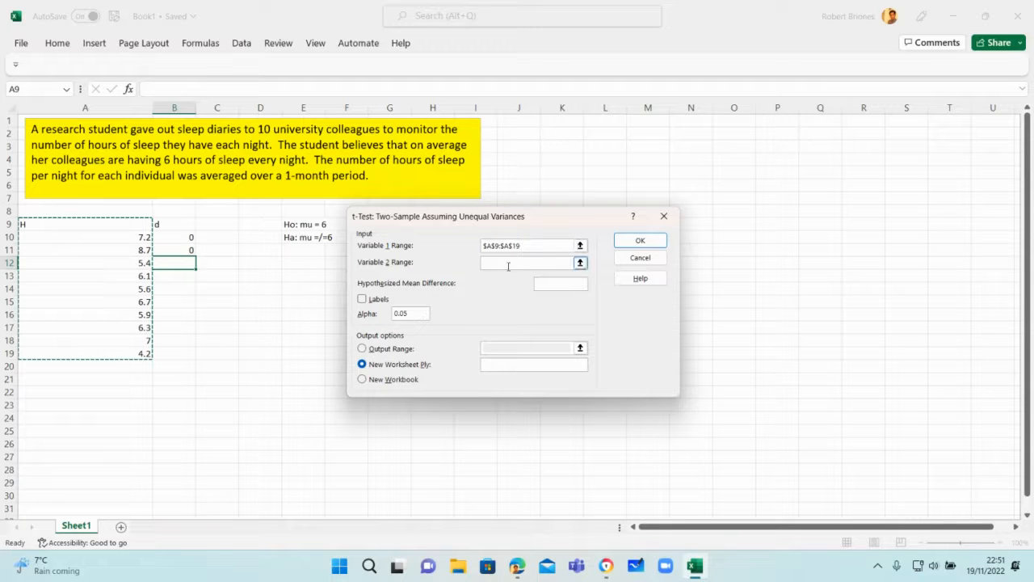
click(507, 262)
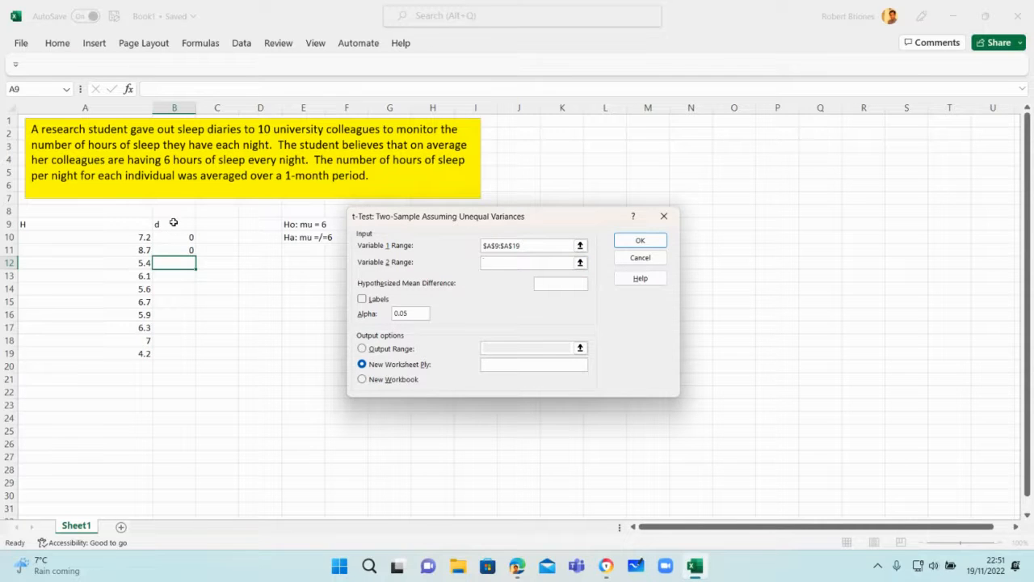
drag(171, 225, 180, 251)
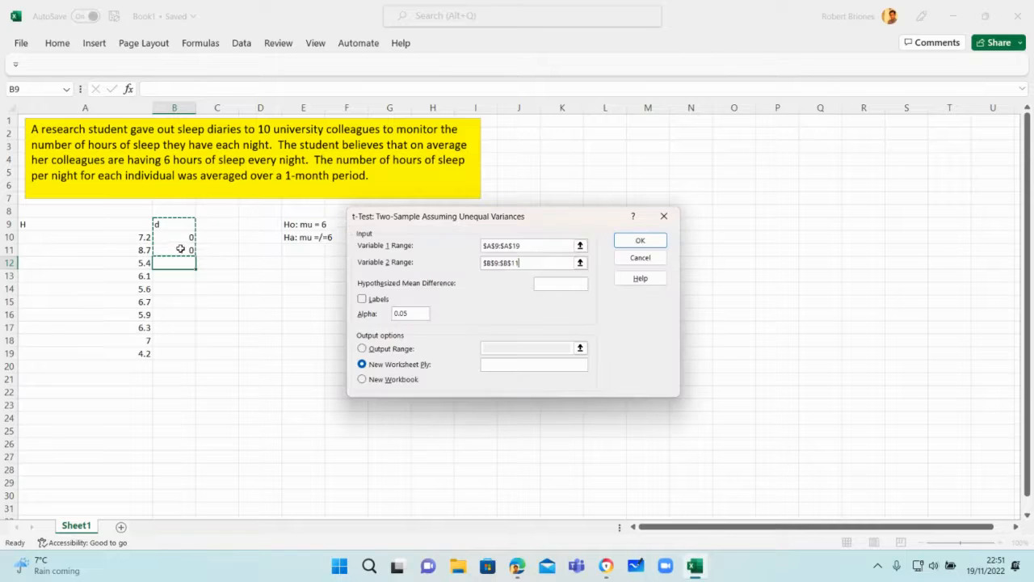
Run the t-test with a hypothesized mean difference of 6, labels included, alpha 0.05 and the output range starting at A21.
click(562, 283)
click(362, 300)
click(426, 313)
click(362, 349)
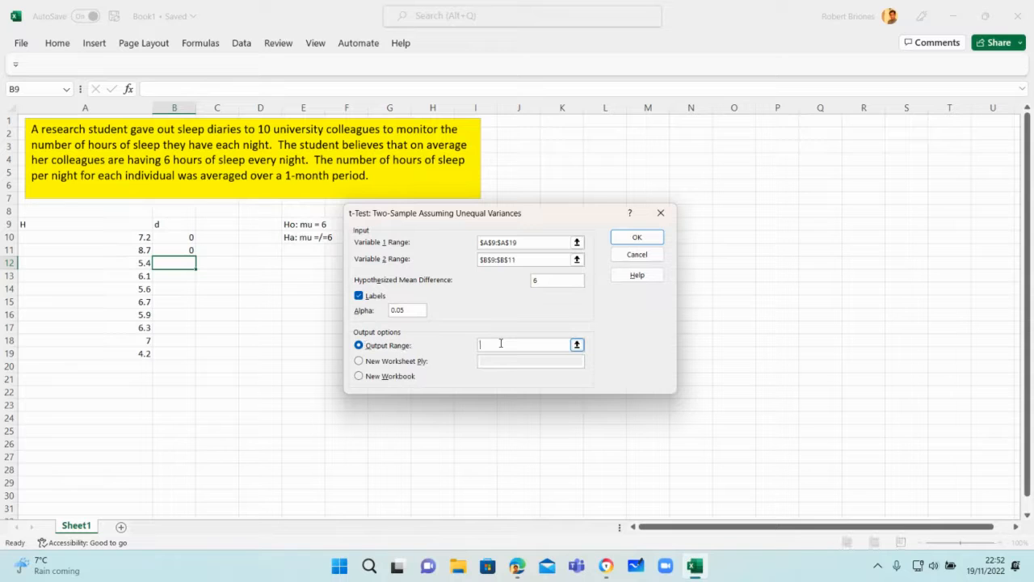
click(53, 382)
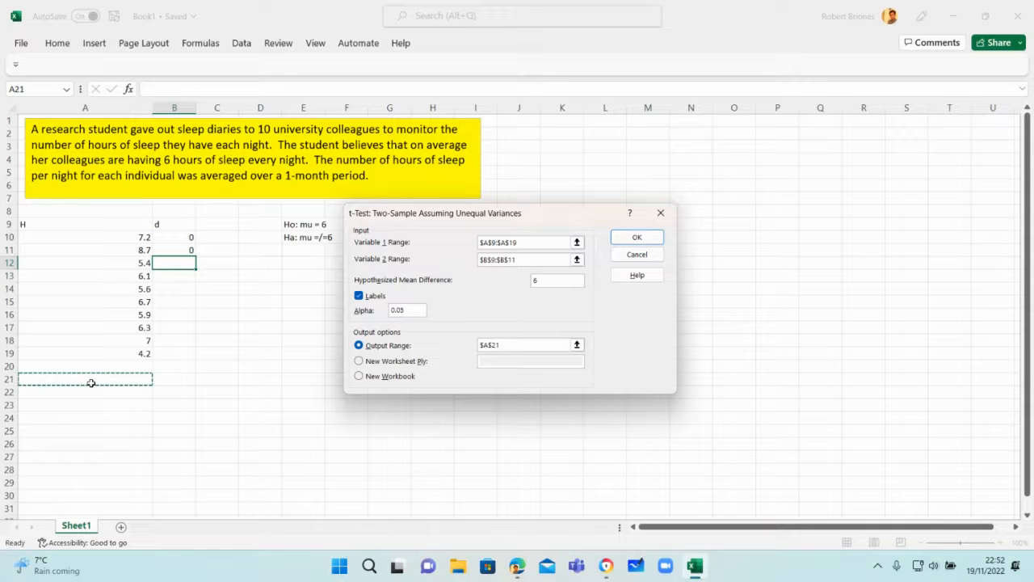
click(634, 239)
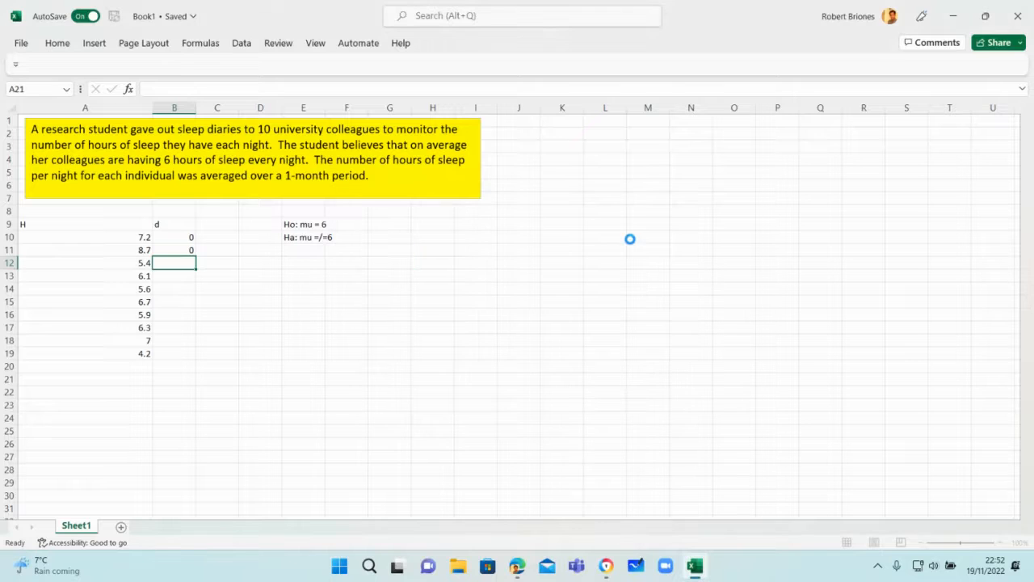
Clear the dummy variable d column from the t-test output, cells C22:C34.
scroll(610, 246, down, 2)
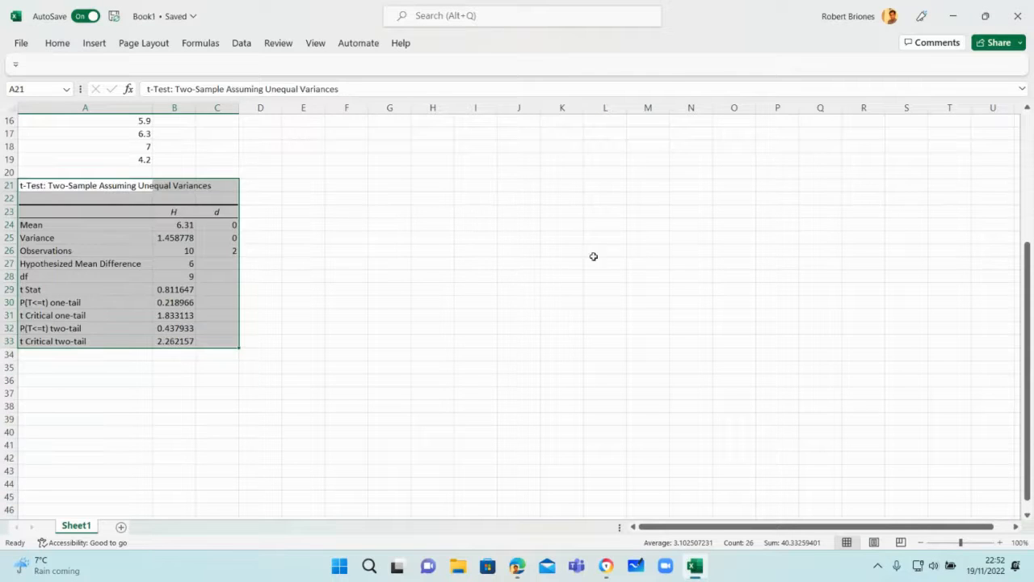
click(428, 247)
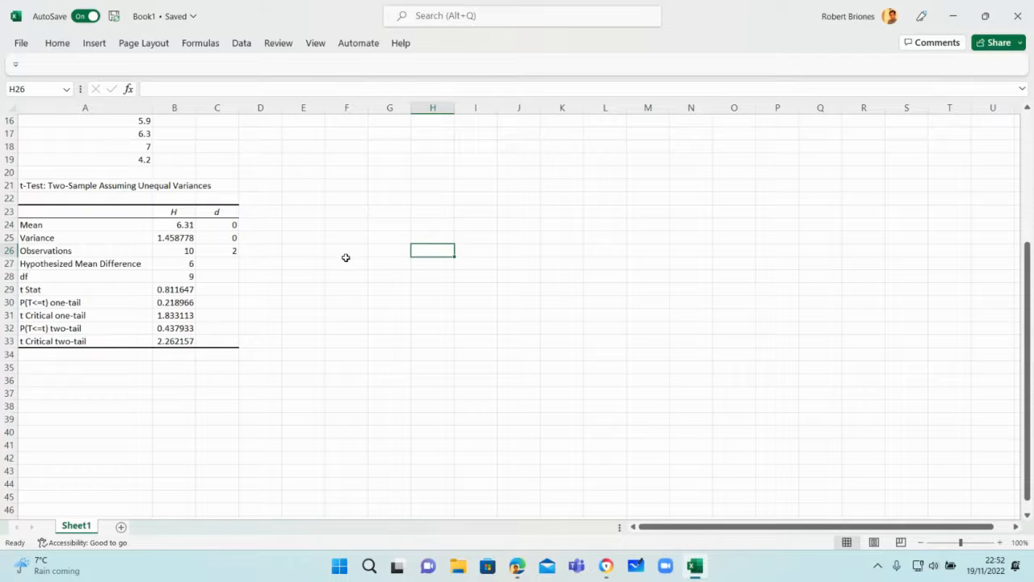
click(218, 197)
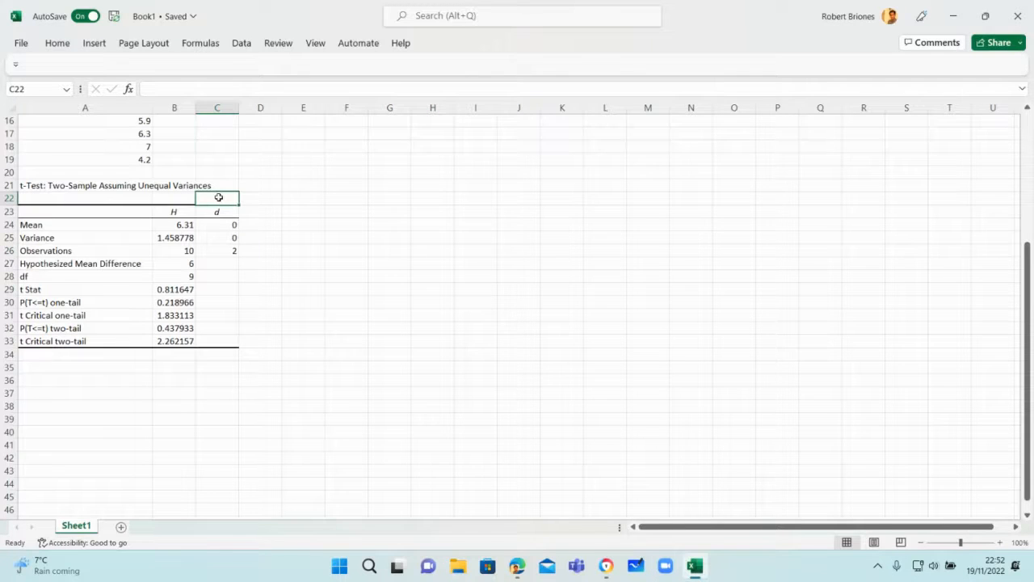
drag(219, 198, 230, 362)
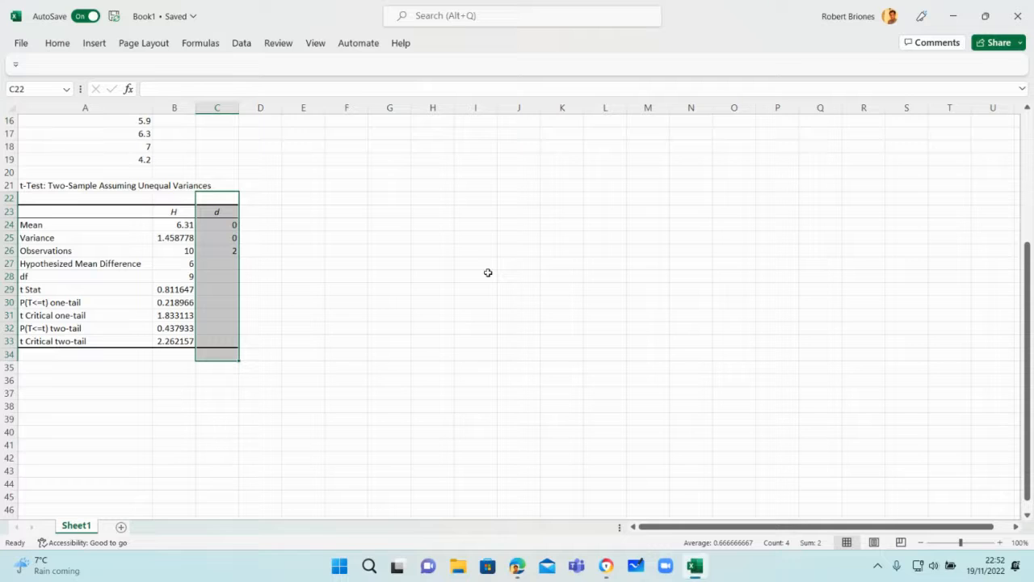
key(Delete)
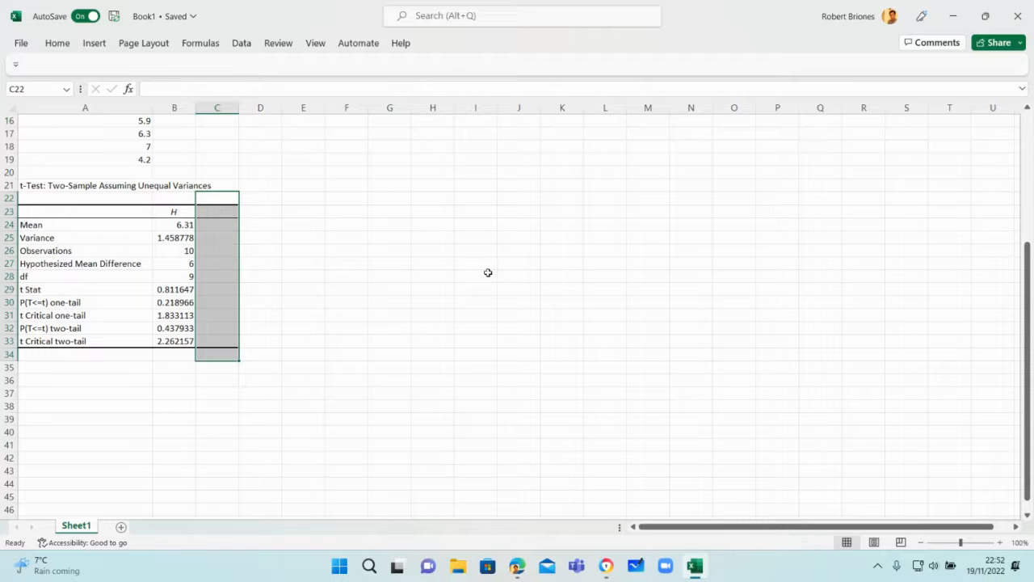
Shorten the output label in A27 to "Hypothesized Mean".
click(63, 264)
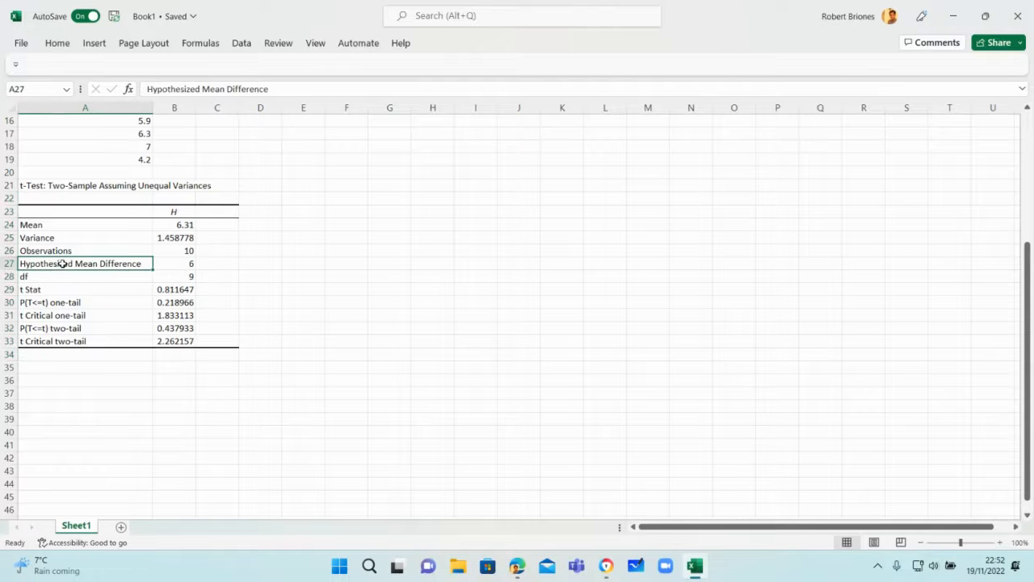
click(284, 91)
key(BackSpace)
key(BackSpace)
key(BackSpace)
key(BackSpace)
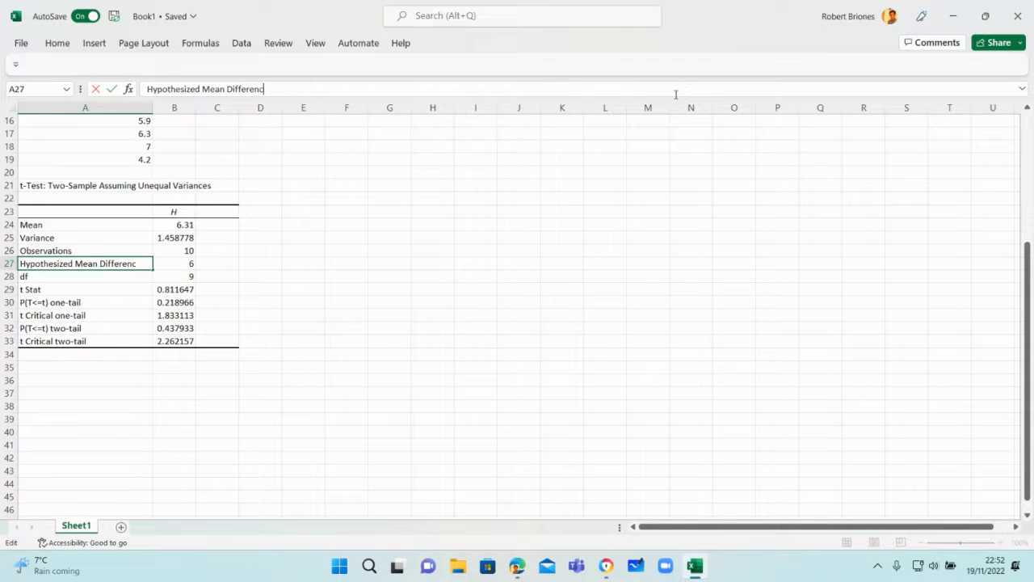
key(BackSpace)
key(BackSpace)
key(BackSpace)
key(BackSpace)
key(Return)
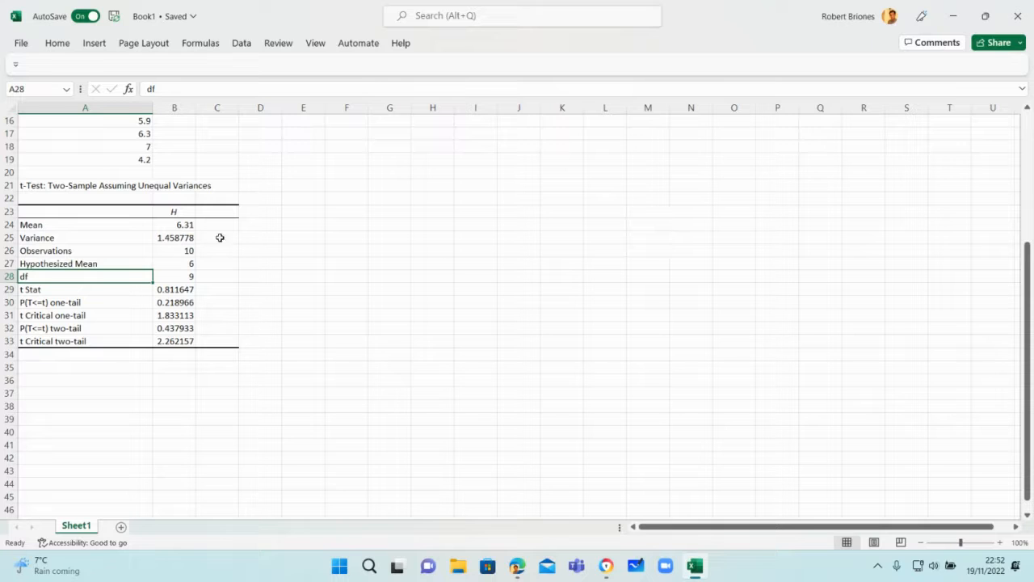
Review the t-test output values one by one from the mean in B24 down to the degrees of freedom in B28.
click(179, 225)
scroll(703, 215, up, 3)
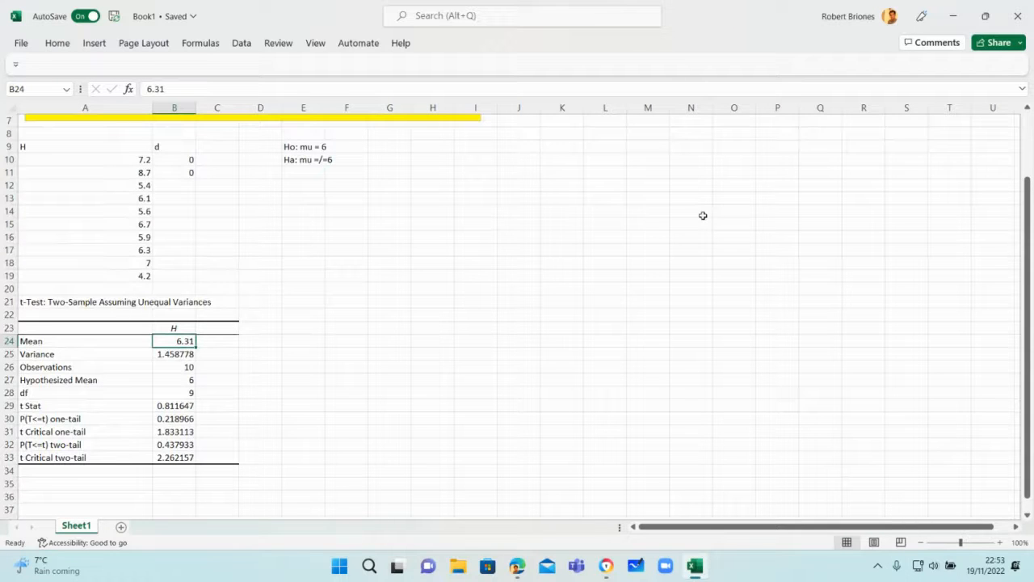
key(Down)
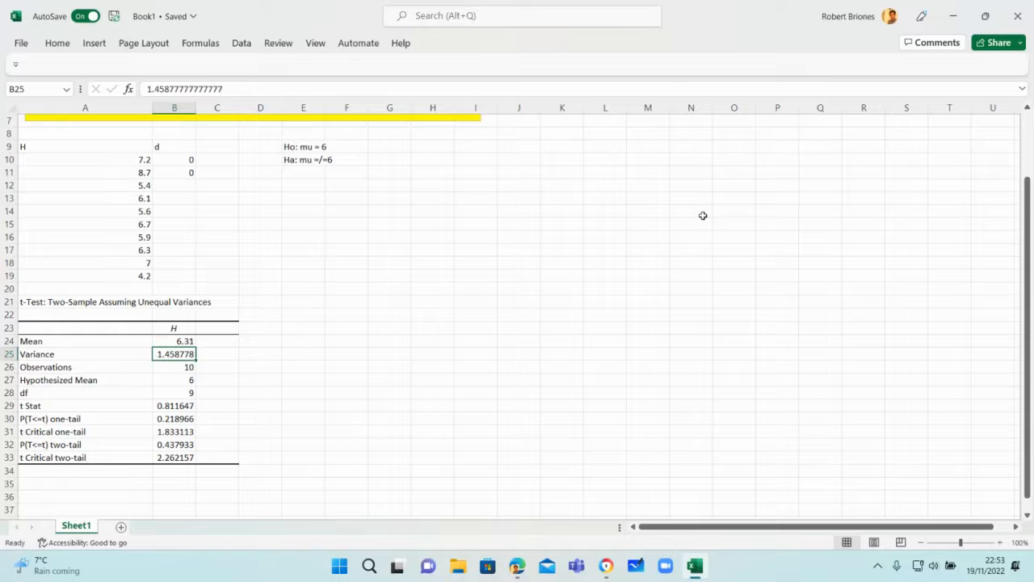
key(Down)
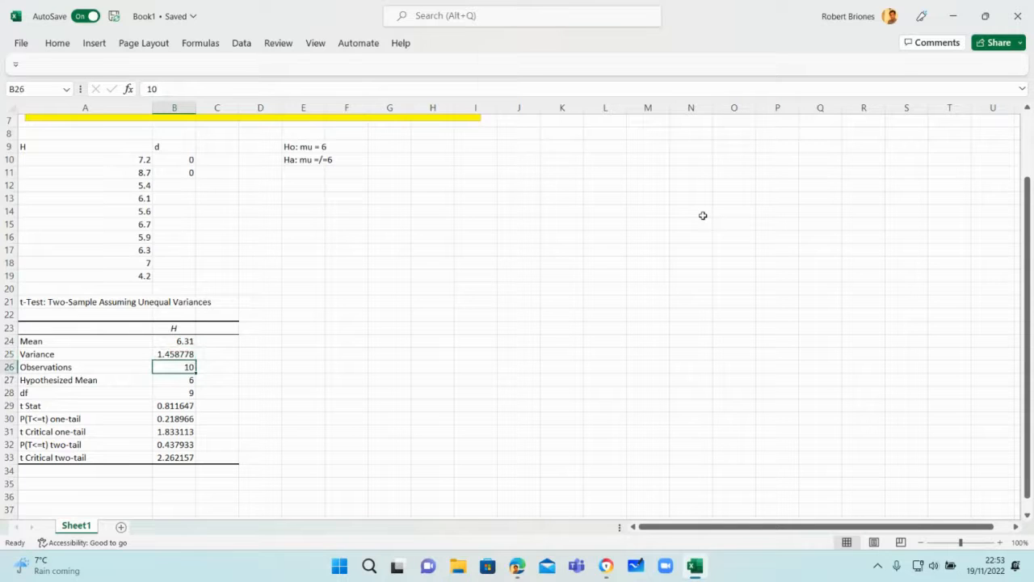
key(Down)
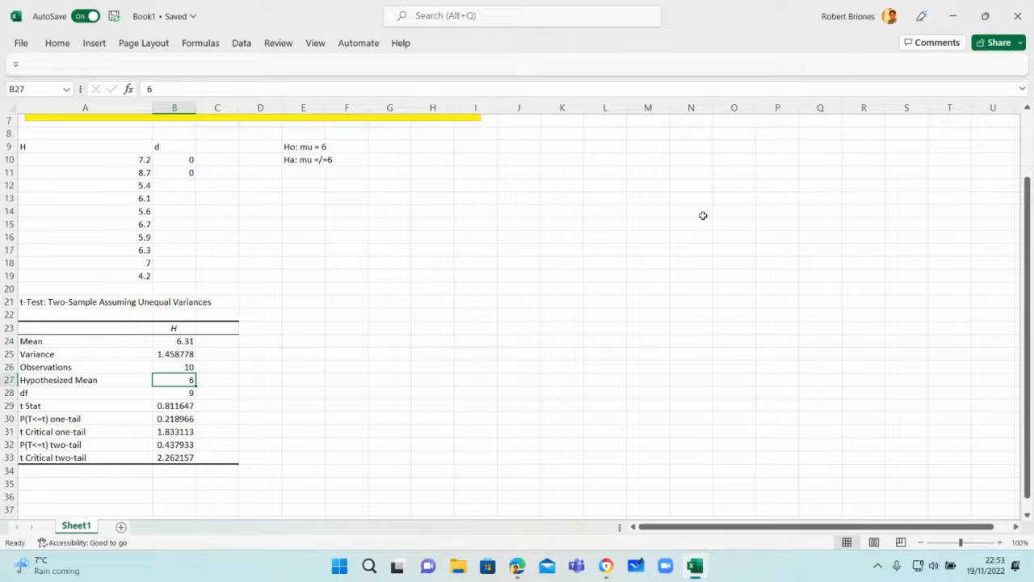
key(Down)
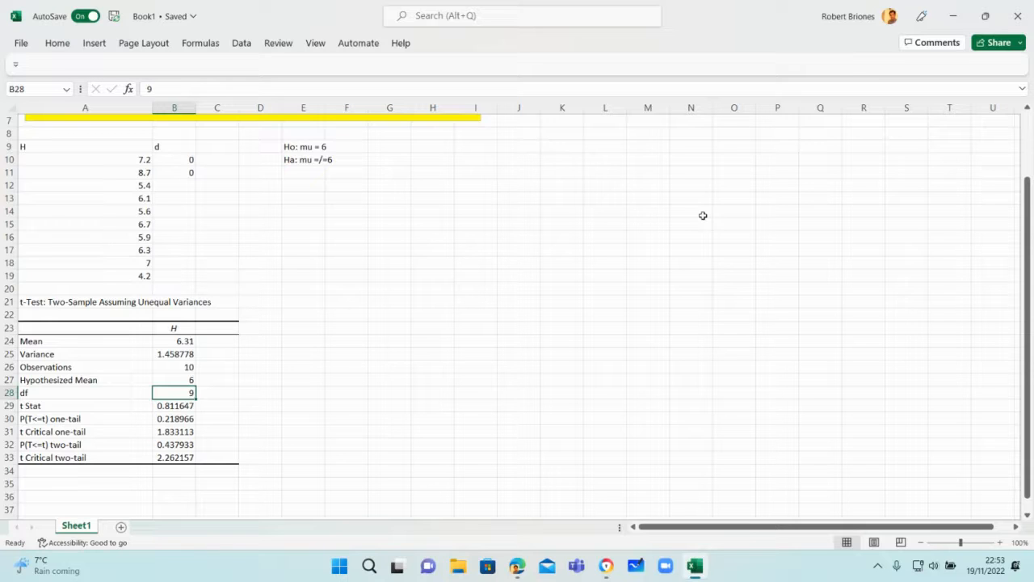
Highlight the t Stat value in B29 with a yellow fill.
key(Down)
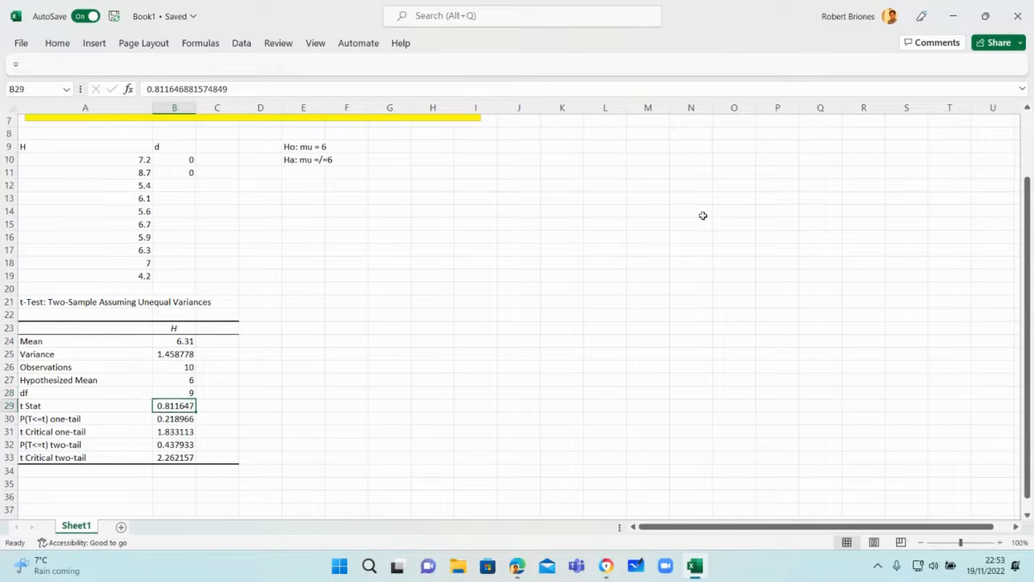
click(93, 45)
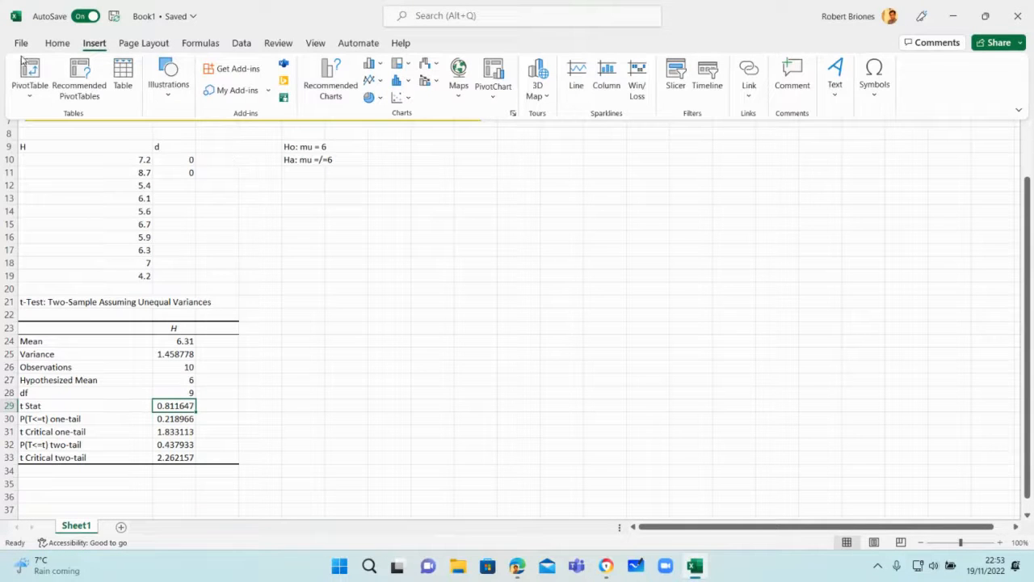
click(58, 44)
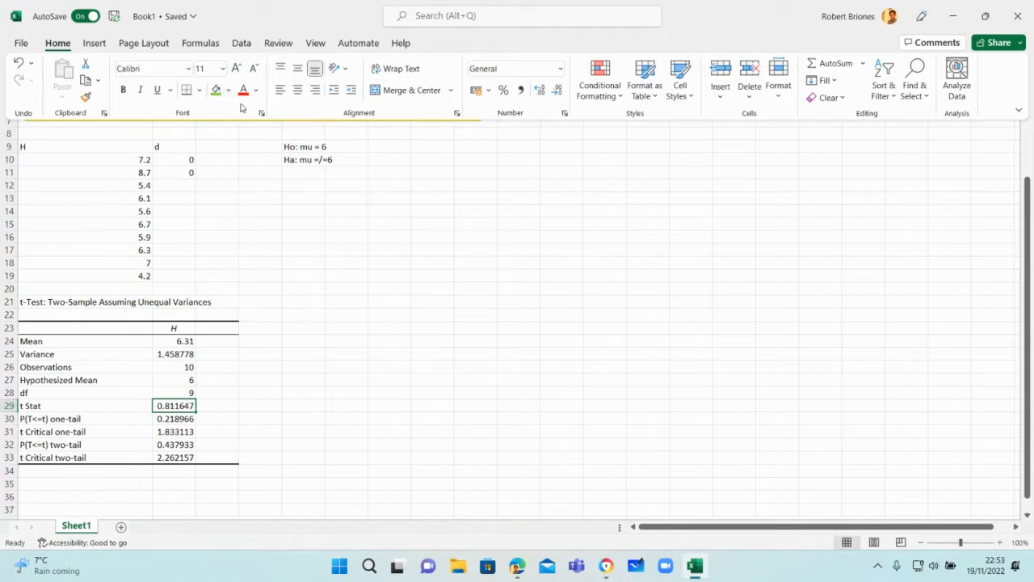
click(231, 90)
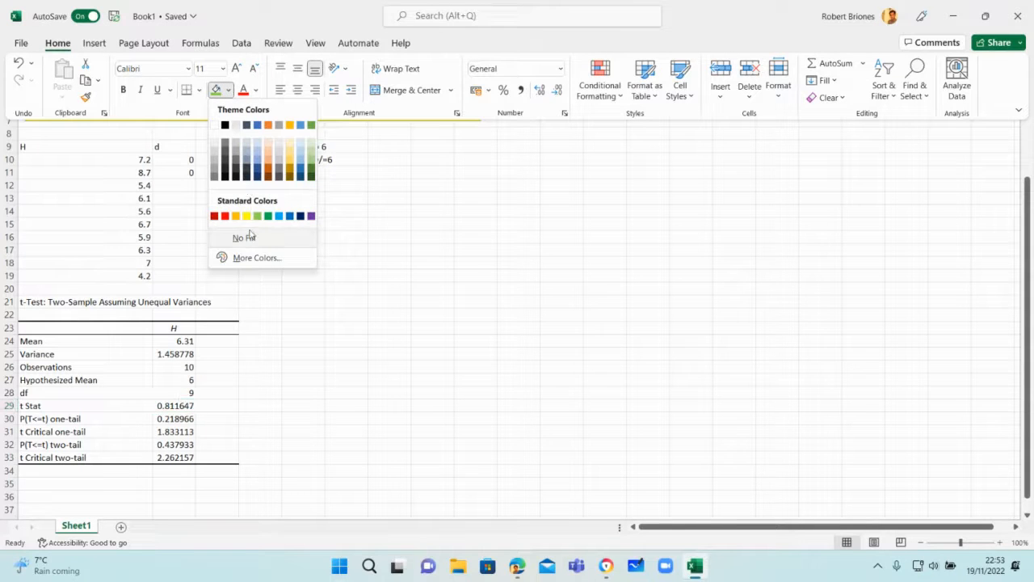
click(247, 216)
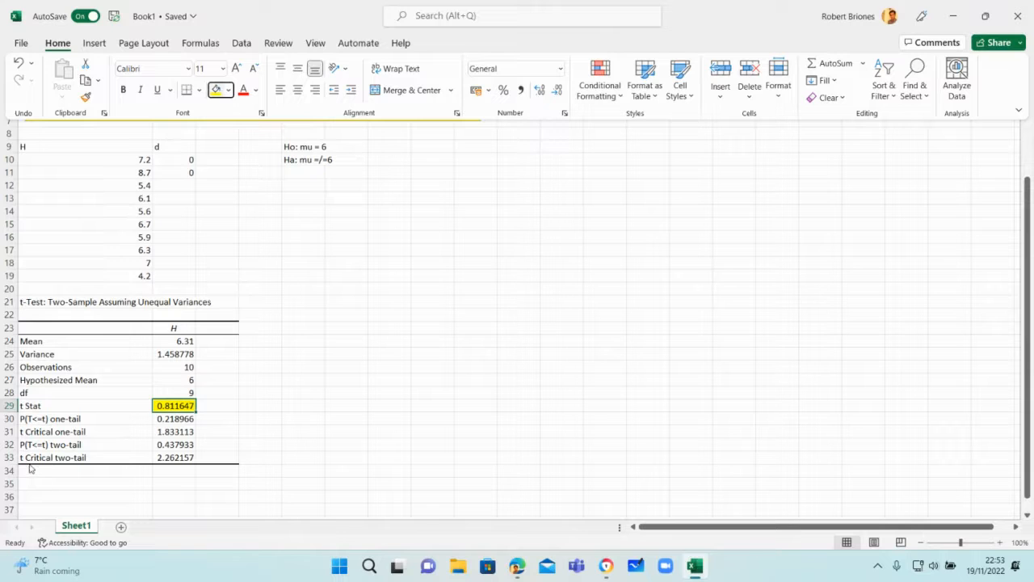
Highlight the t Critical two-tail value in B33 with the standard light green fill.
click(175, 459)
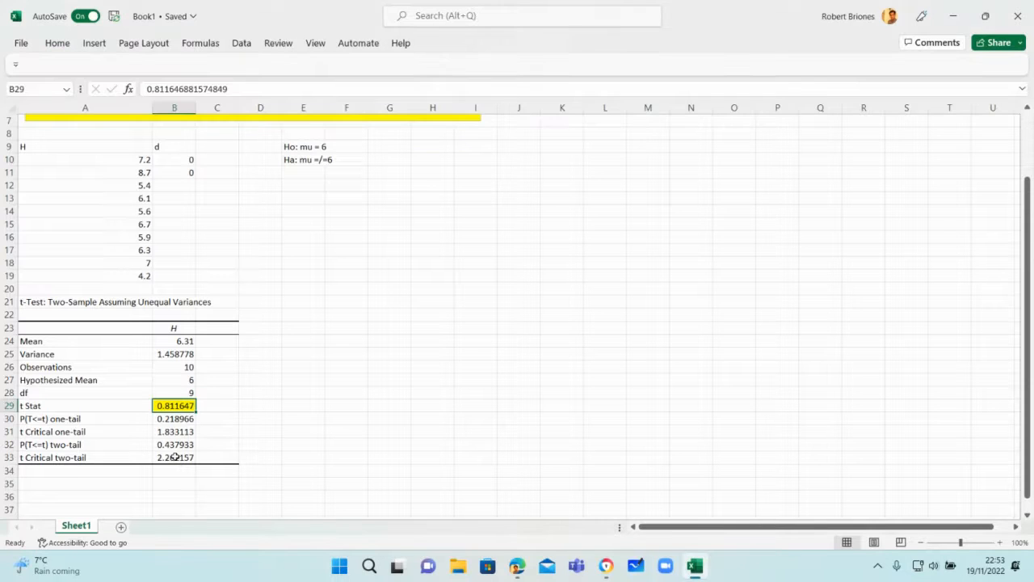
click(173, 458)
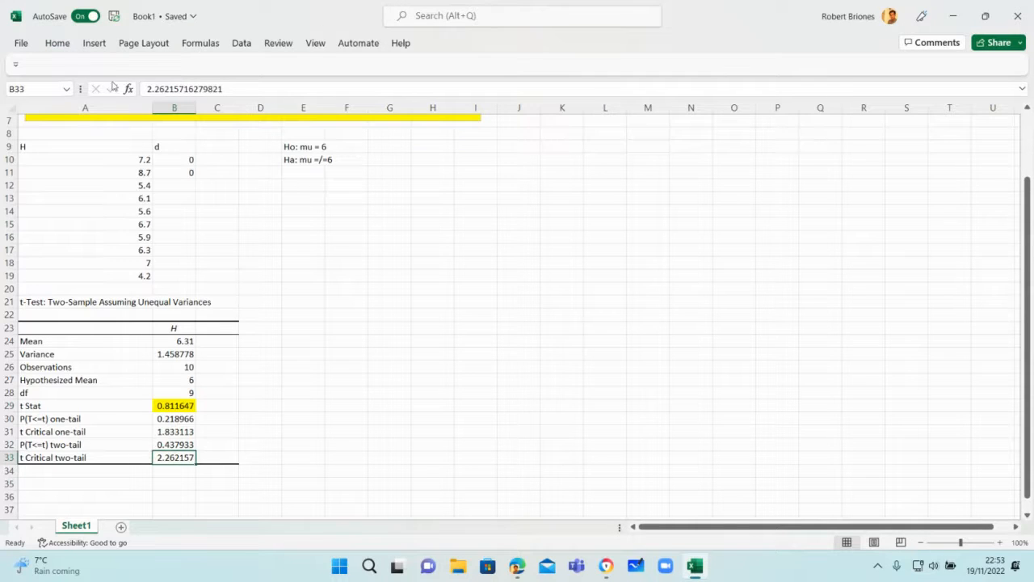
click(60, 47)
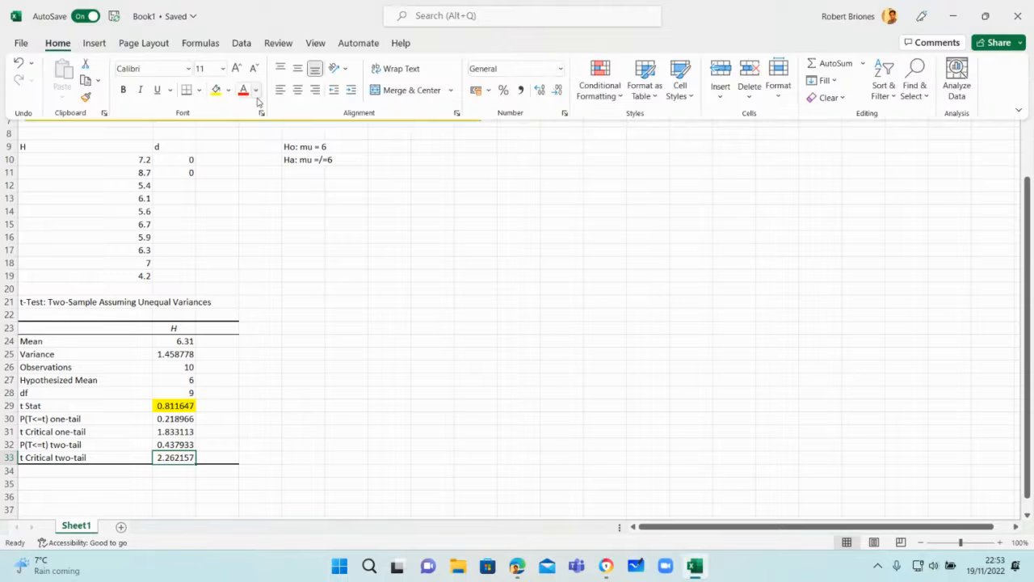
click(229, 91)
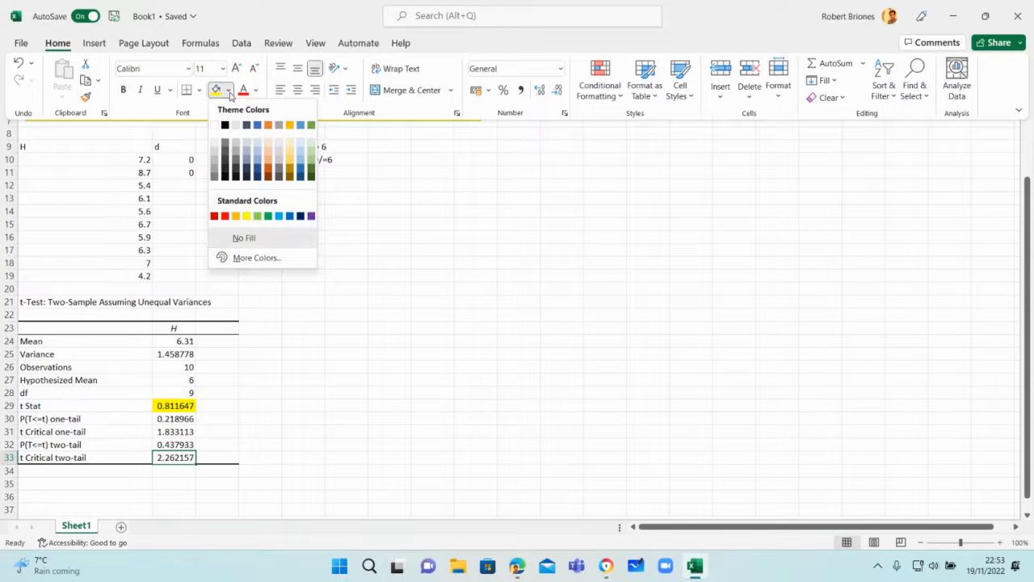
click(259, 216)
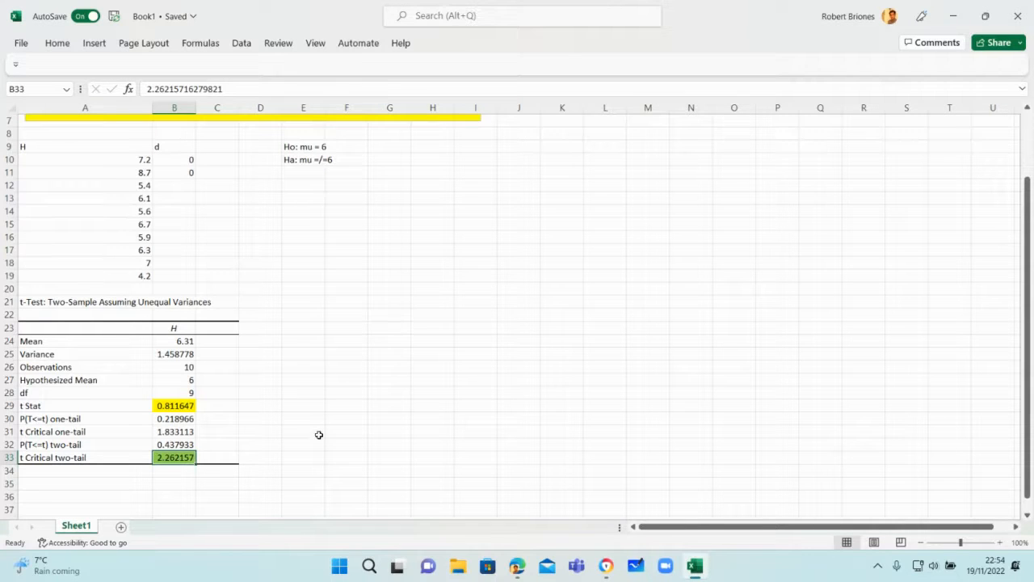
In E13 enter "We do not reject the null hypothesis, and conclude that there is no evidence coming from the sample that the average number of hours of".
drag(318, 441, 328, 442)
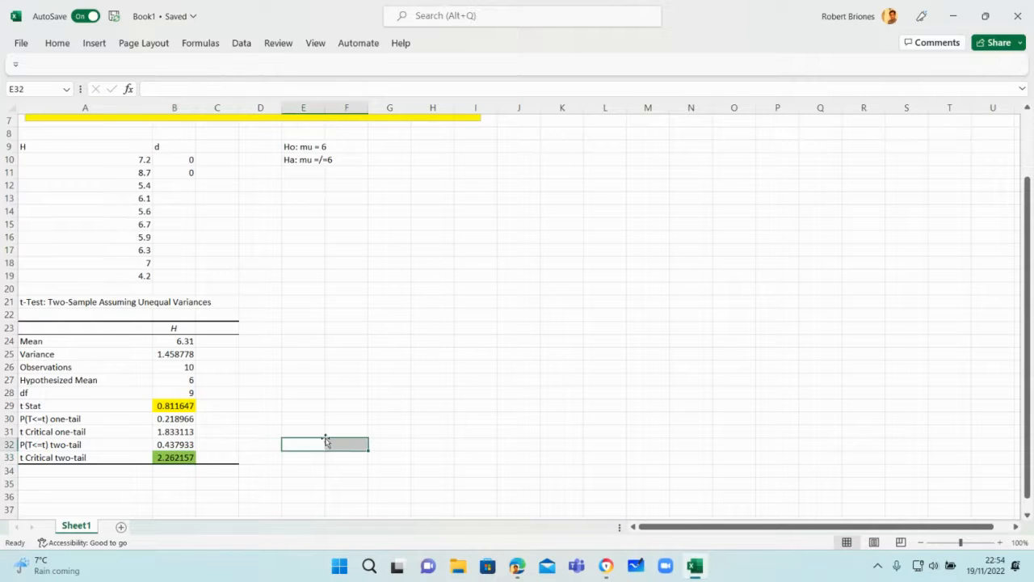
click(315, 301)
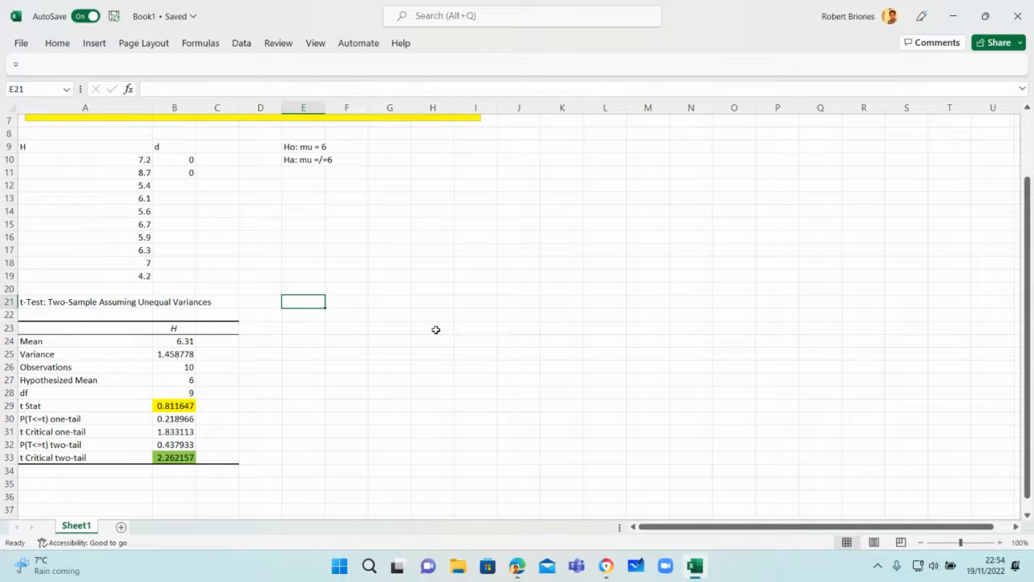
click(298, 201)
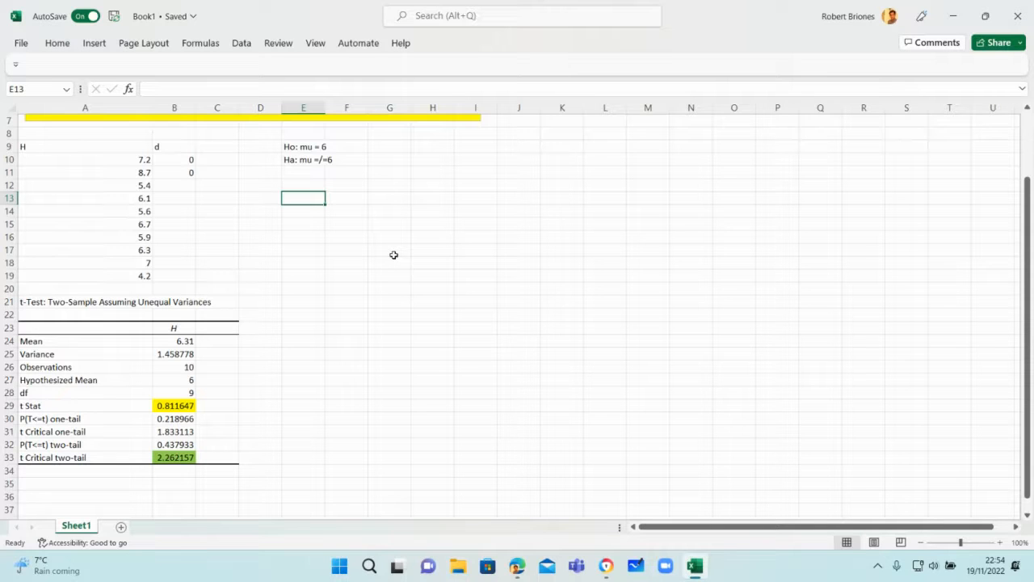
text(We do )
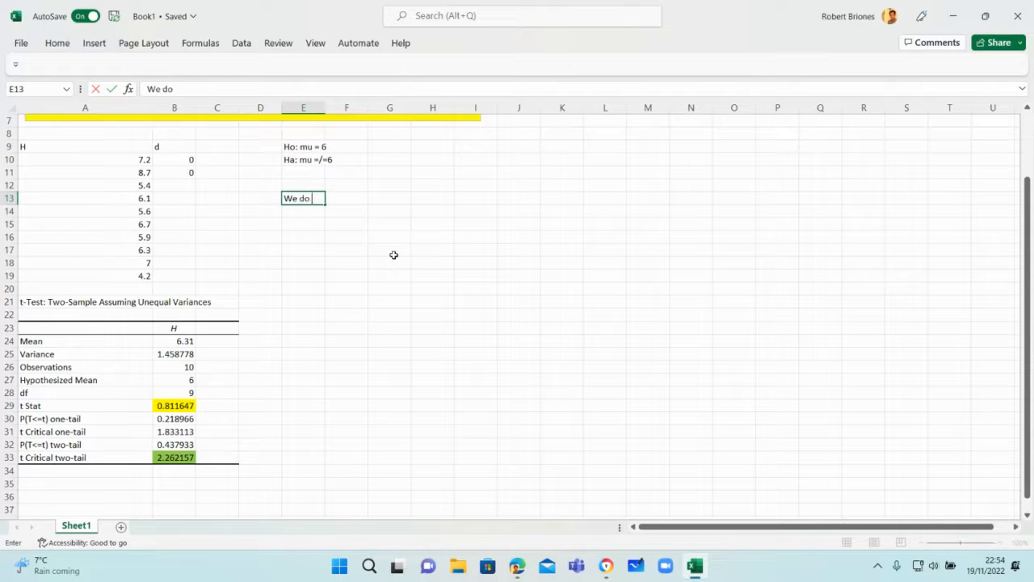
text(not reject the nul)
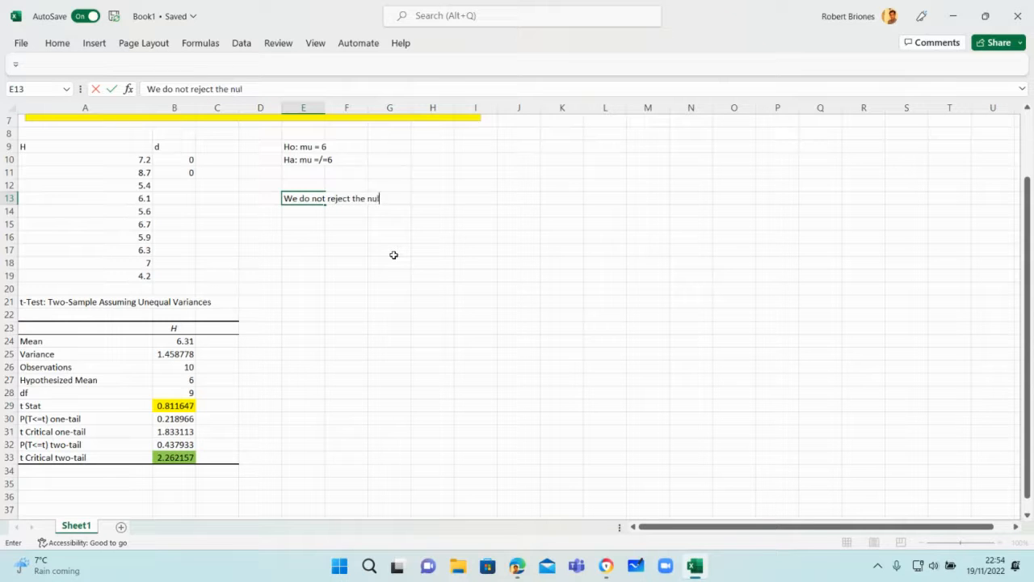
text(l hypothesis,)
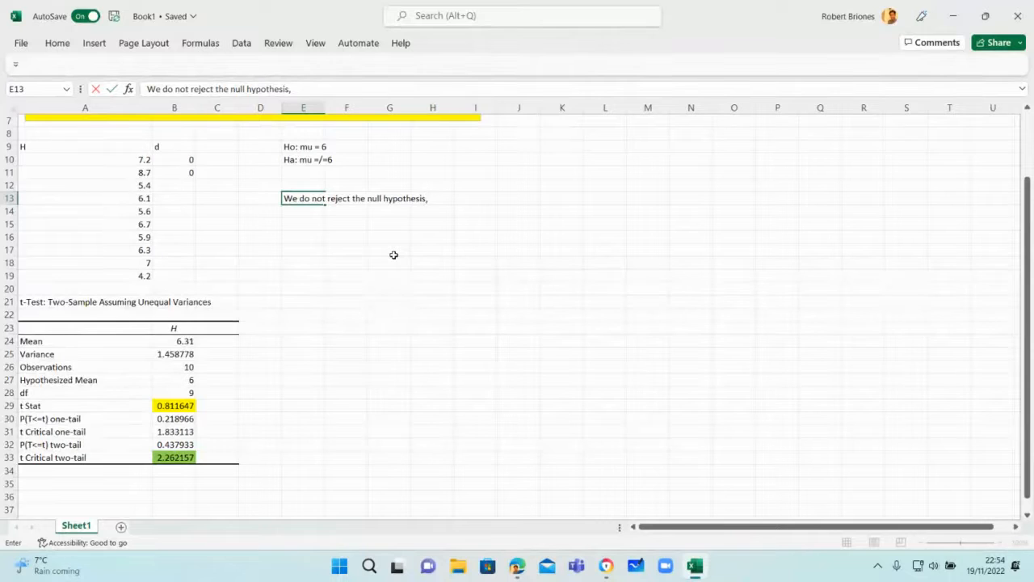
text( and conclude that t)
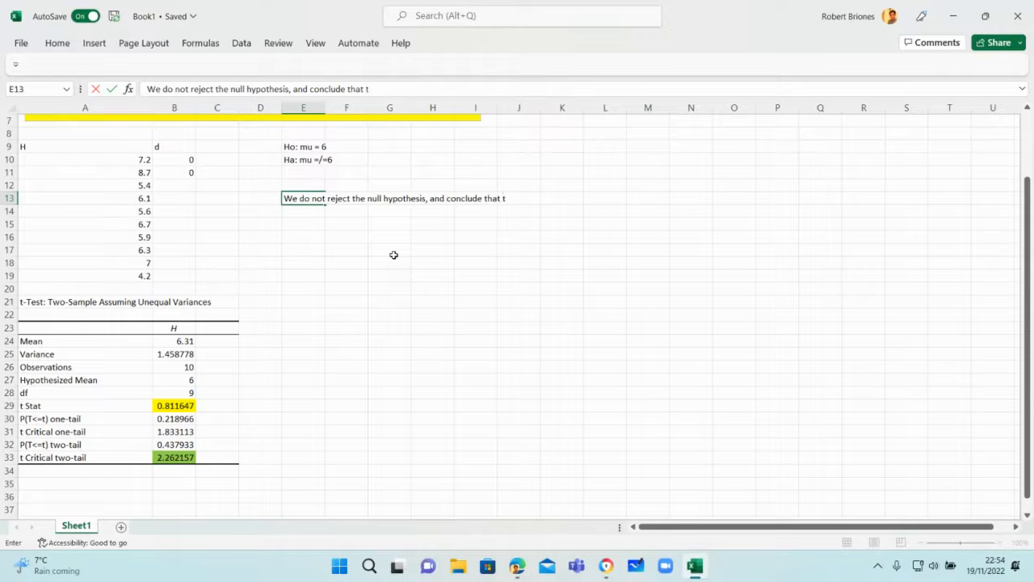
text(here is no evidence)
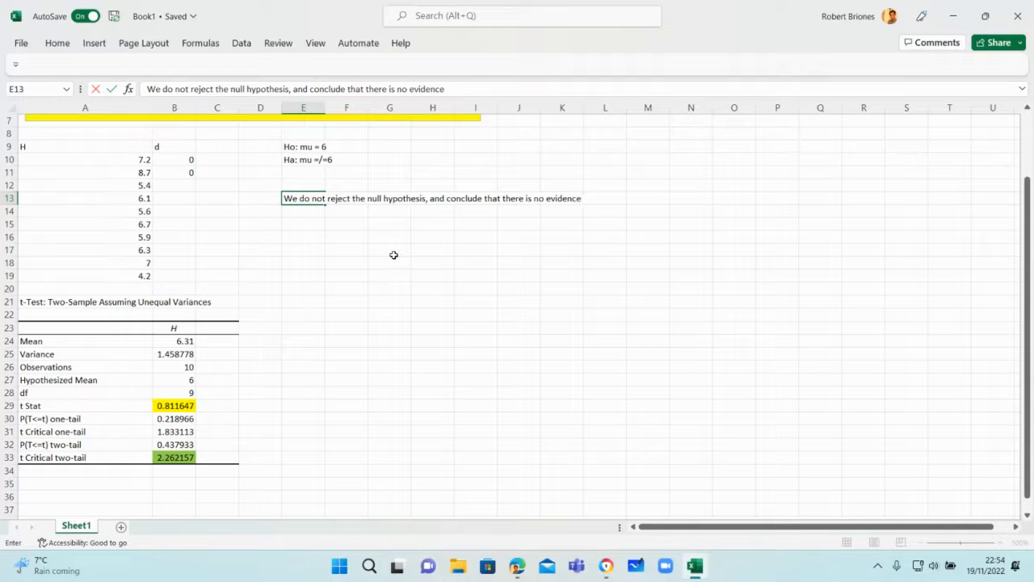
text( coming from the sam)
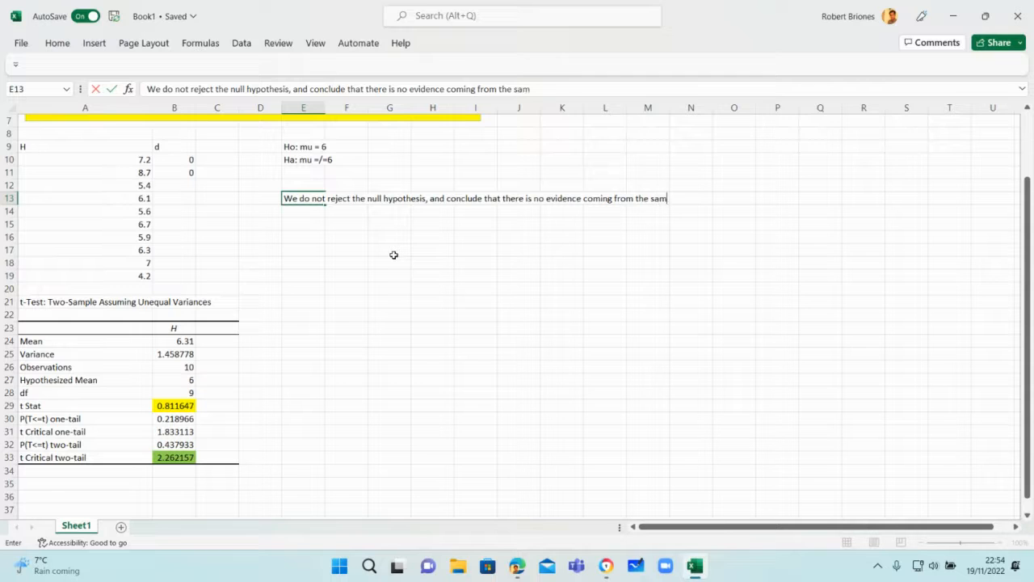
text(ple that the a)
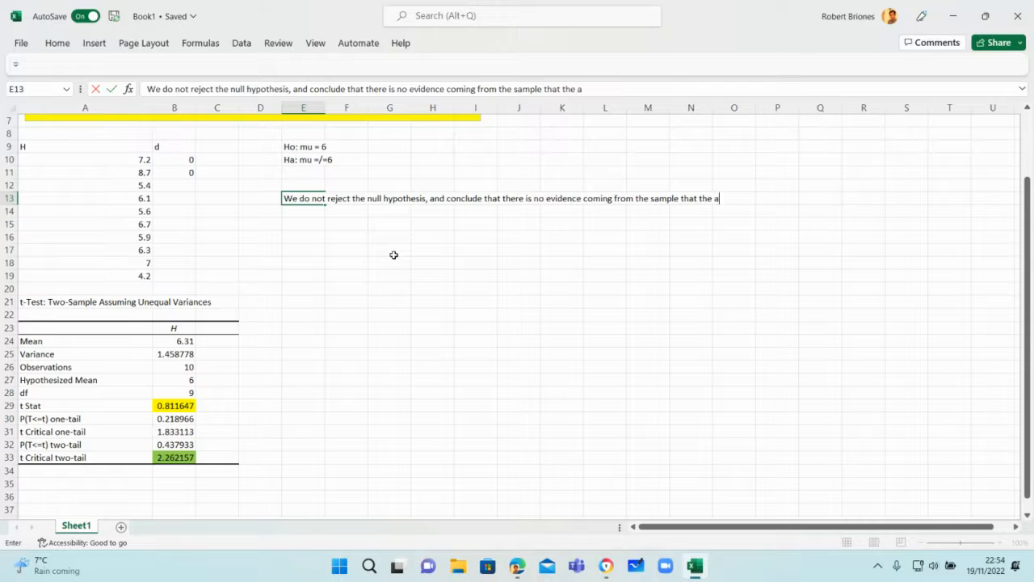
text(verage number of hours of)
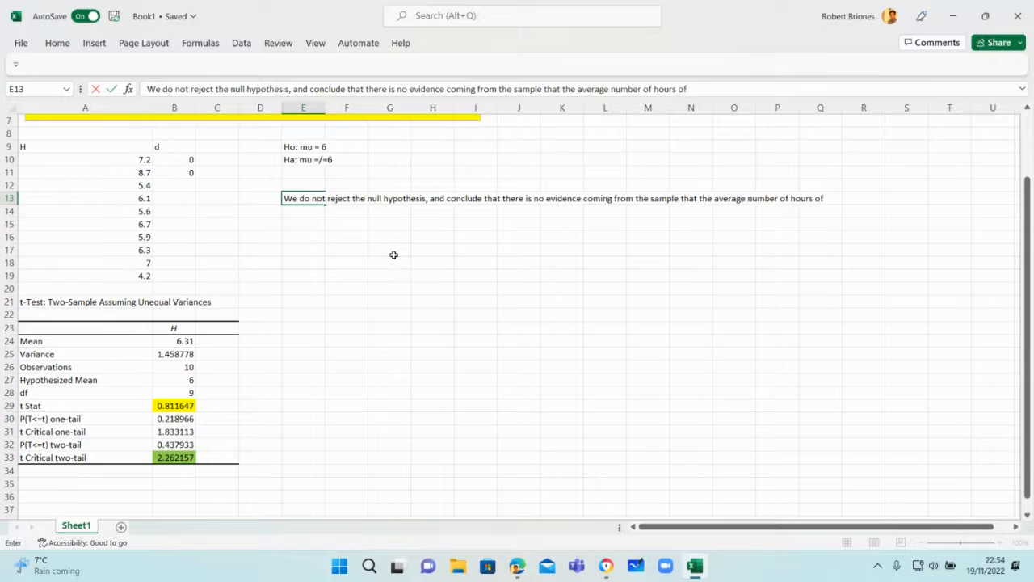
key(Return)
Continue the conclusion in E14 with "sleep is different from 6 hours.".
text(slee)
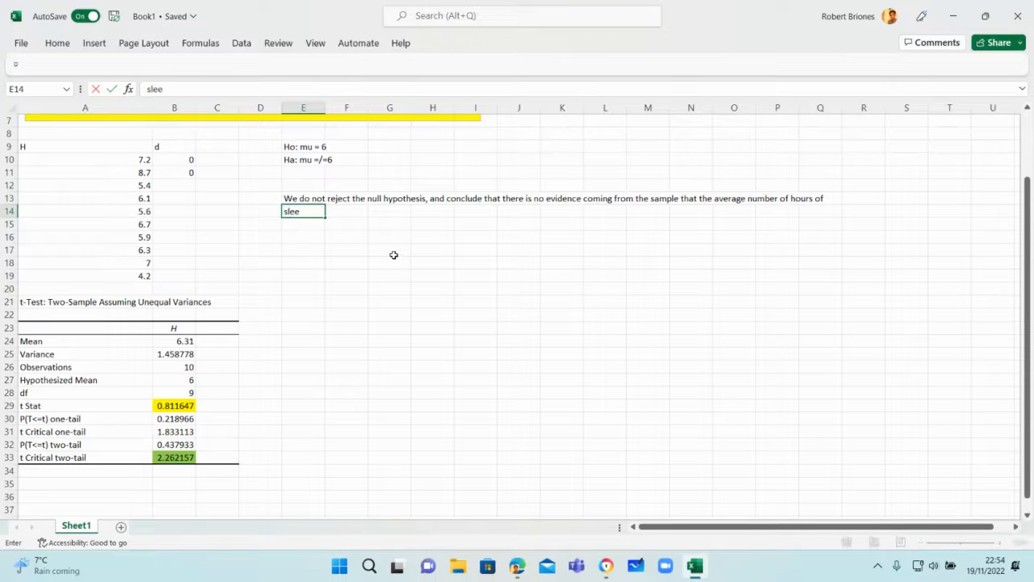
text(p is different fr)
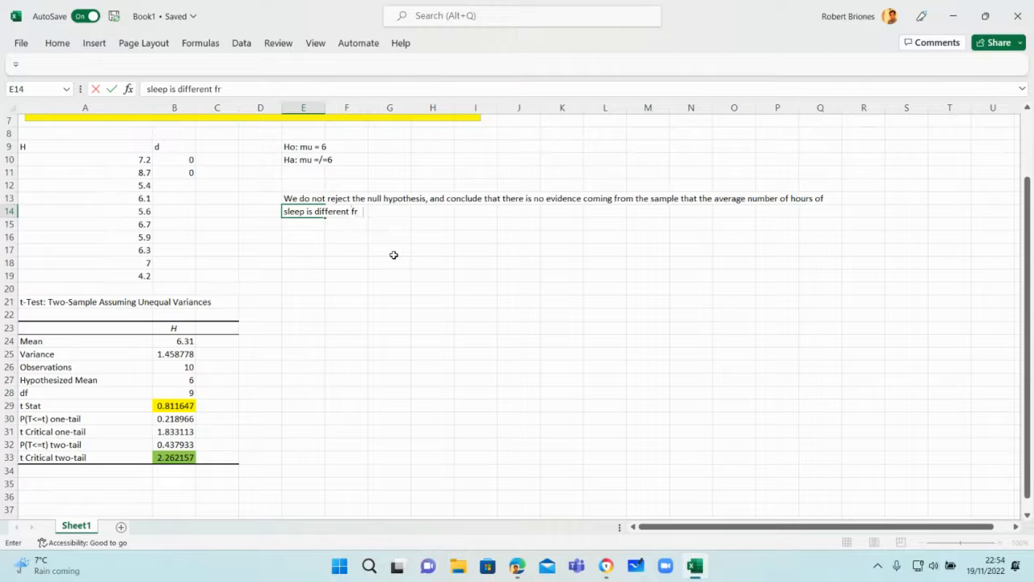
text(om 6 hours.)
click(347, 278)
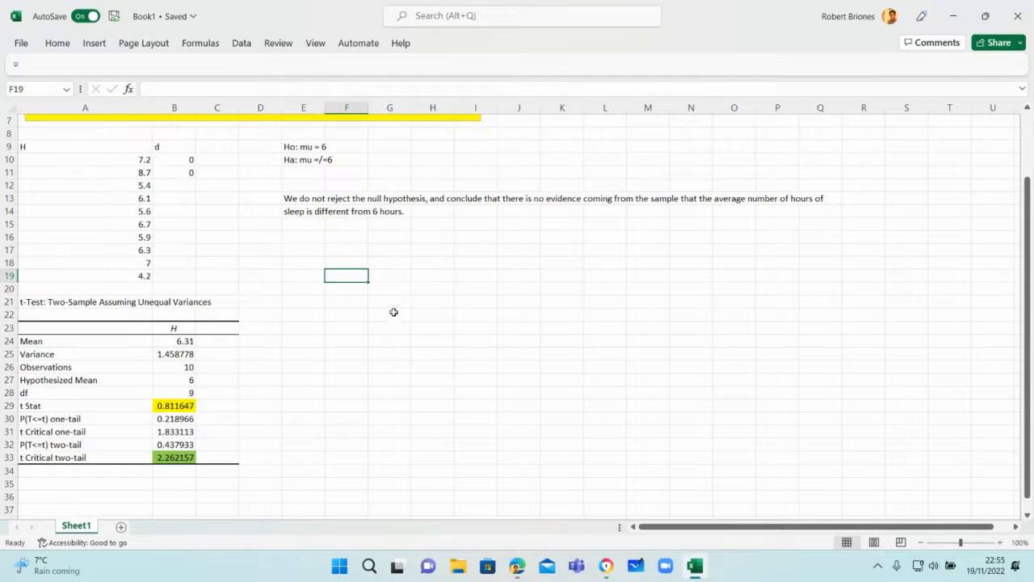
Annotate the P(T<=t) two-tail result by entering "<----p-value" beside it in C32.
click(308, 235)
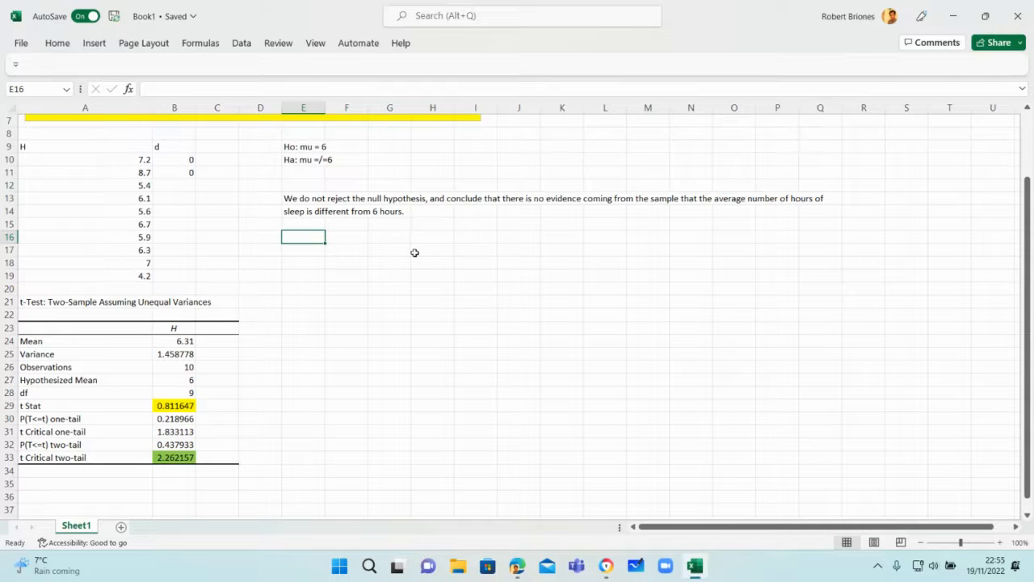
click(210, 443)
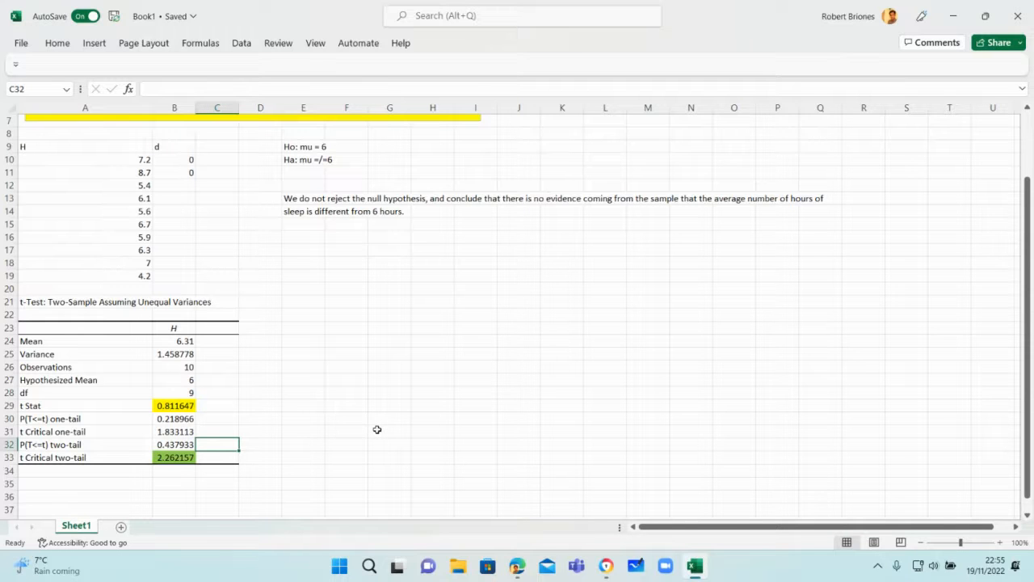
text(<--)
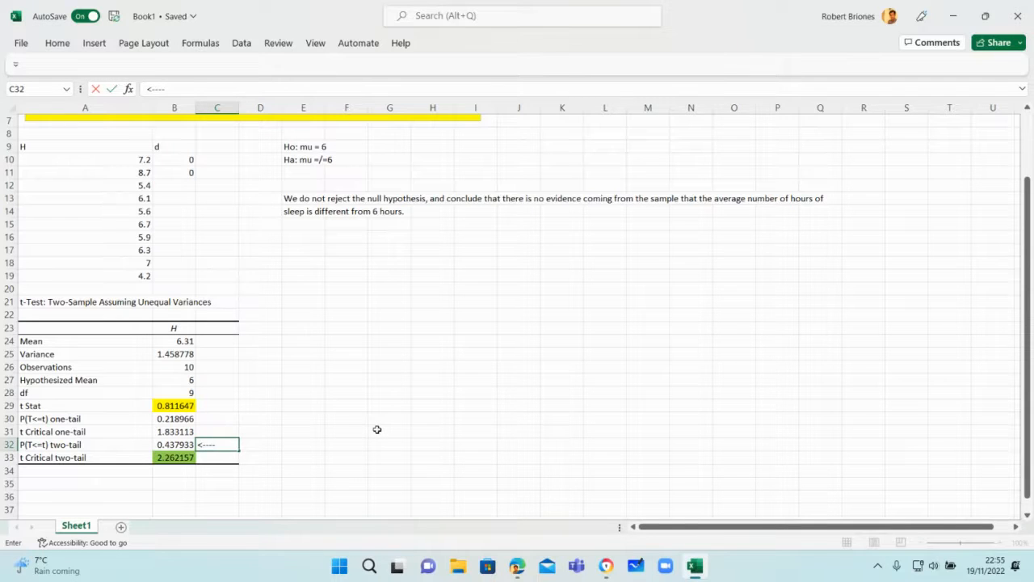
text(--p-value)
Enter the note "p-value > 0.05 (5% level of significance)" in E16 below the conclusion.
click(314, 234)
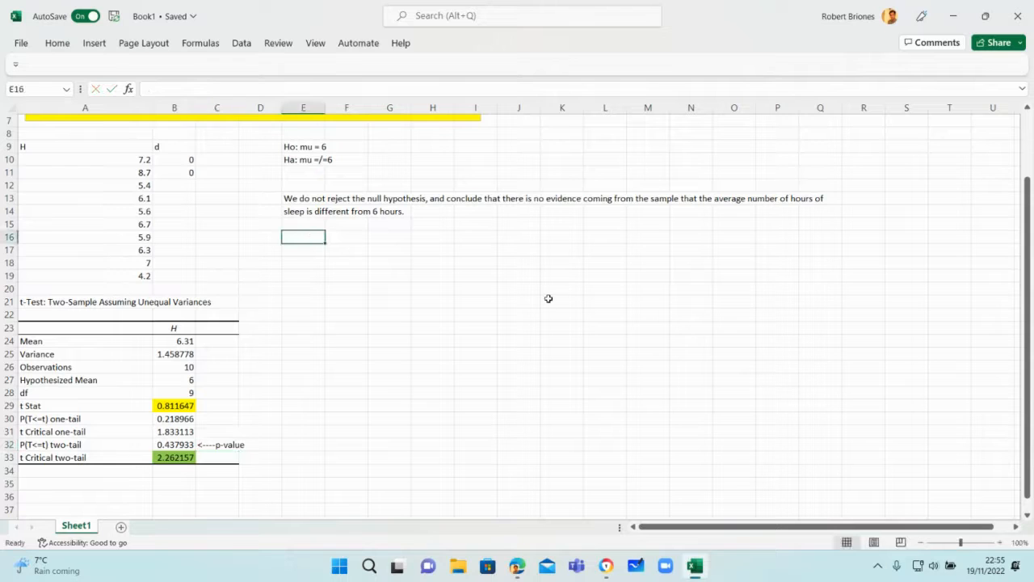
text(p-va)
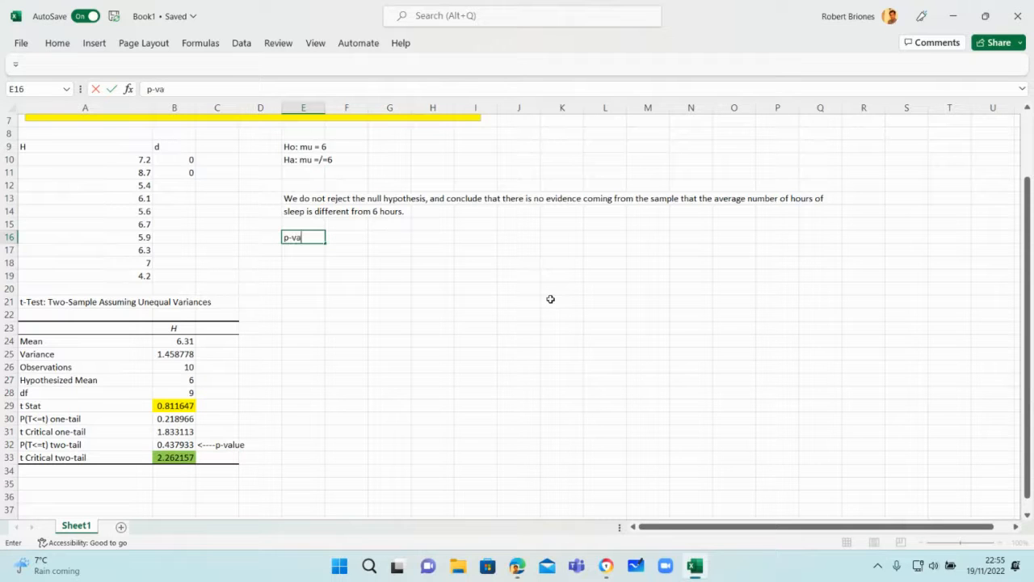
text(lue >)
text(0.05 (5%)
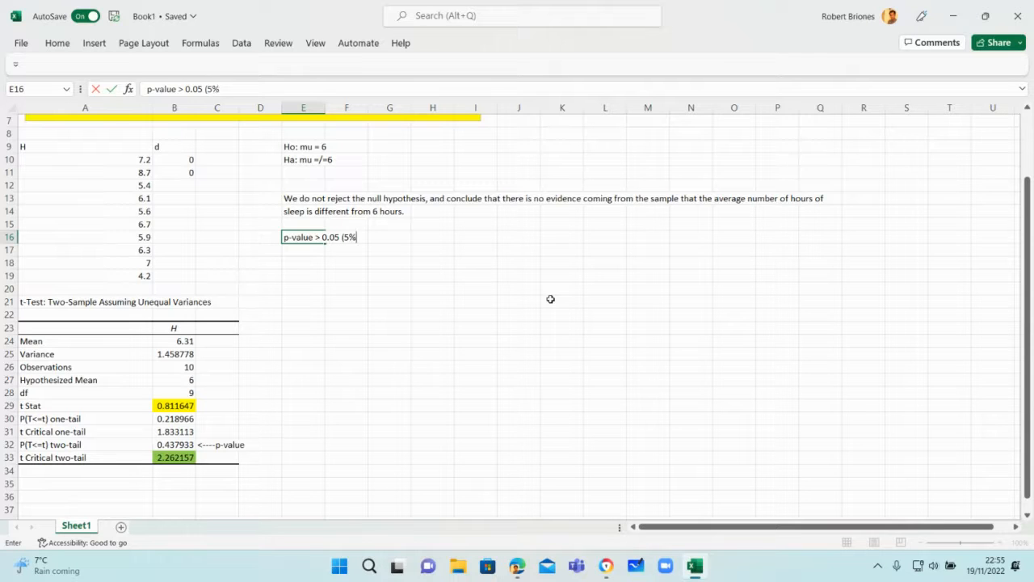
text( level of signifi)
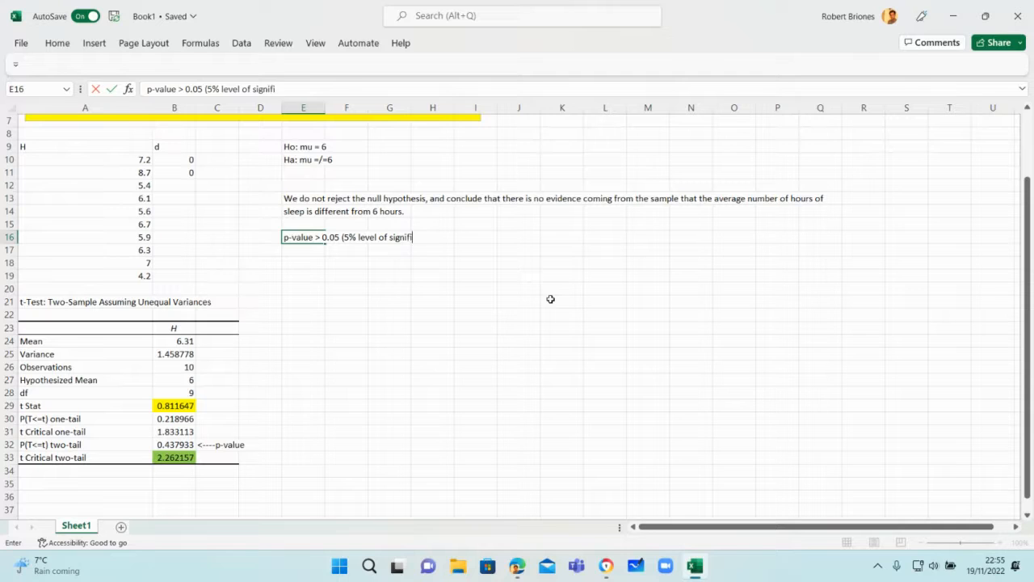
text(cance))
click(509, 314)
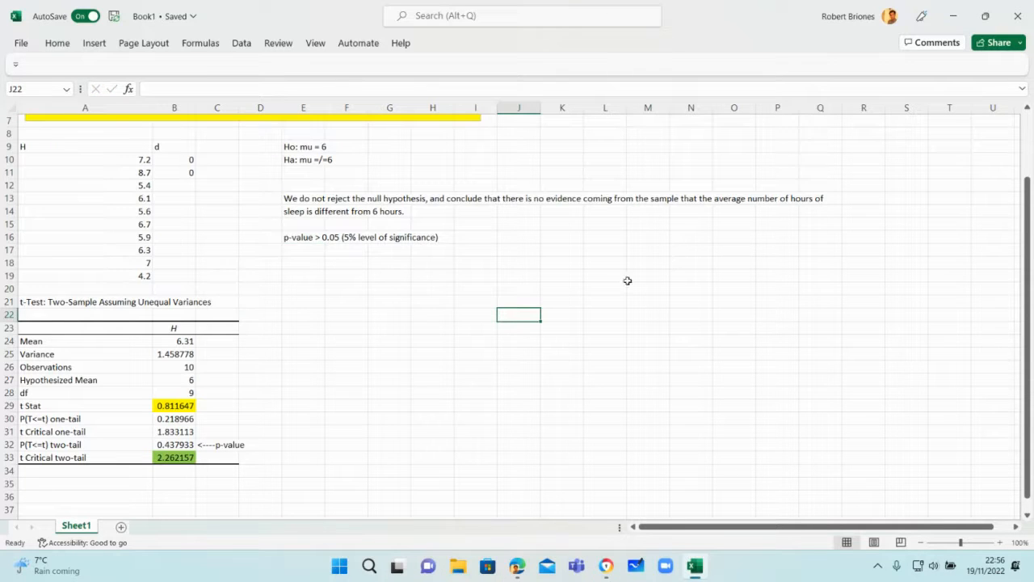